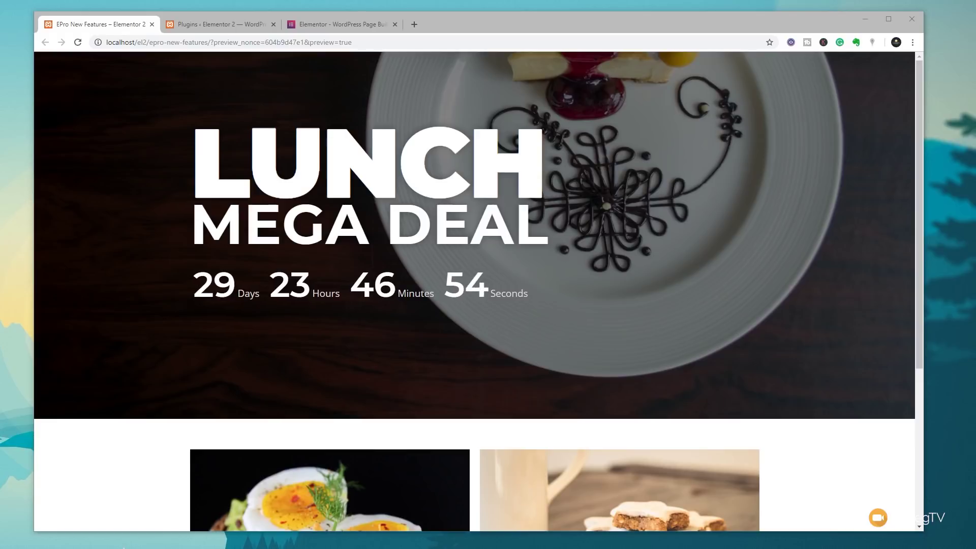
# Switch to the Elementor editor of the page and add a Countdown widget below the MEGA DEAL heading
pyautogui.click(229, 25)
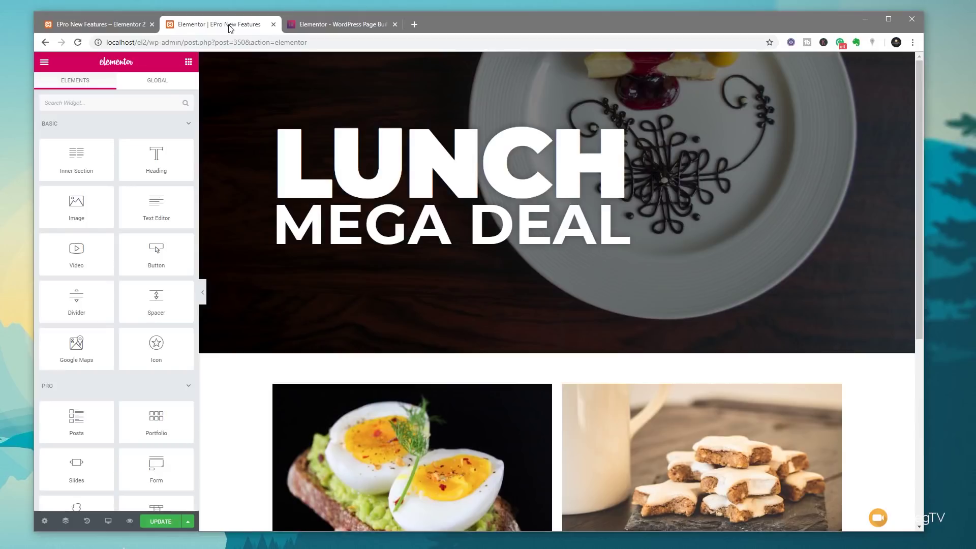
pyautogui.click(67, 104)
pyautogui.write('count')
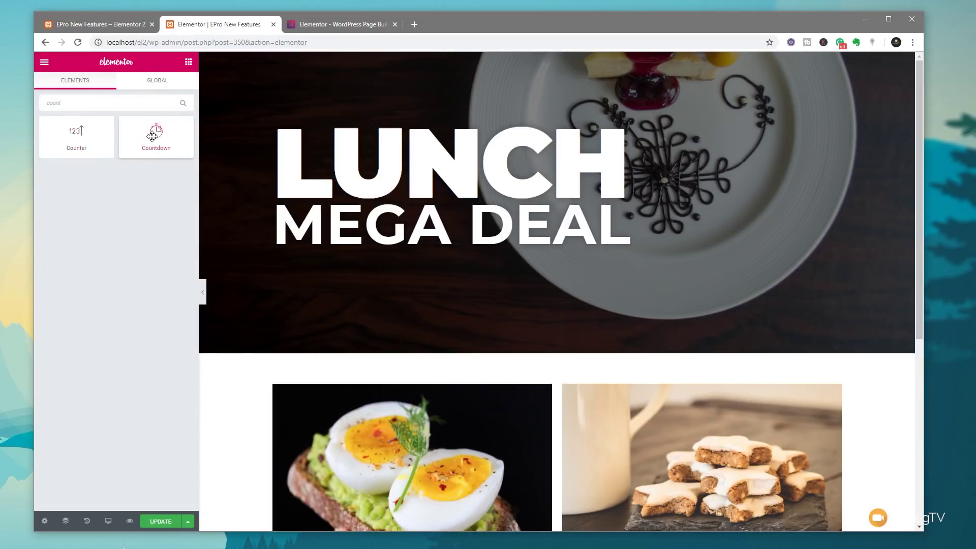
pyautogui.moveTo(153, 136); pyautogui.dragTo(338, 250)
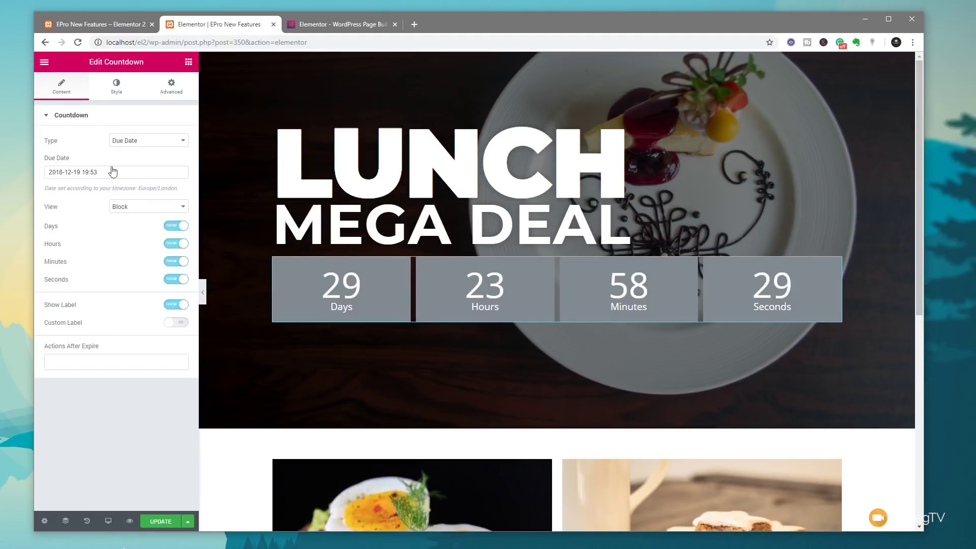
# Compare the countdown's Due Date and Evergreen Timer types and leave the type set to Evergreen Timer
pyautogui.click(154, 145)
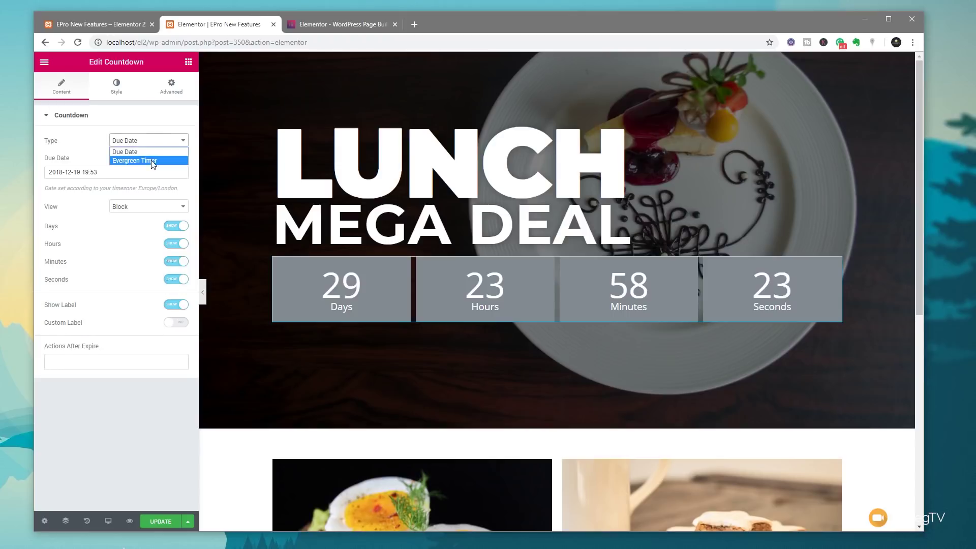
pyautogui.click(152, 160)
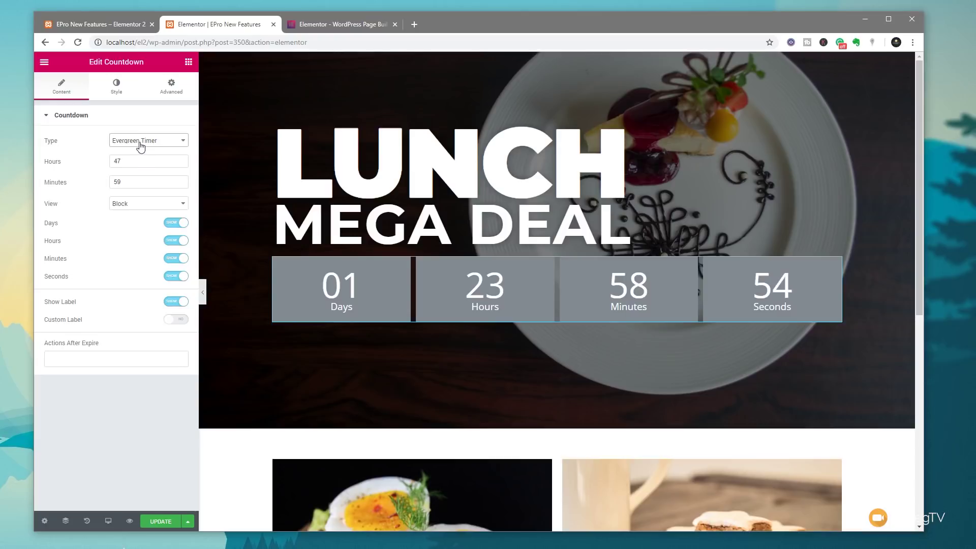
pyautogui.click(143, 142)
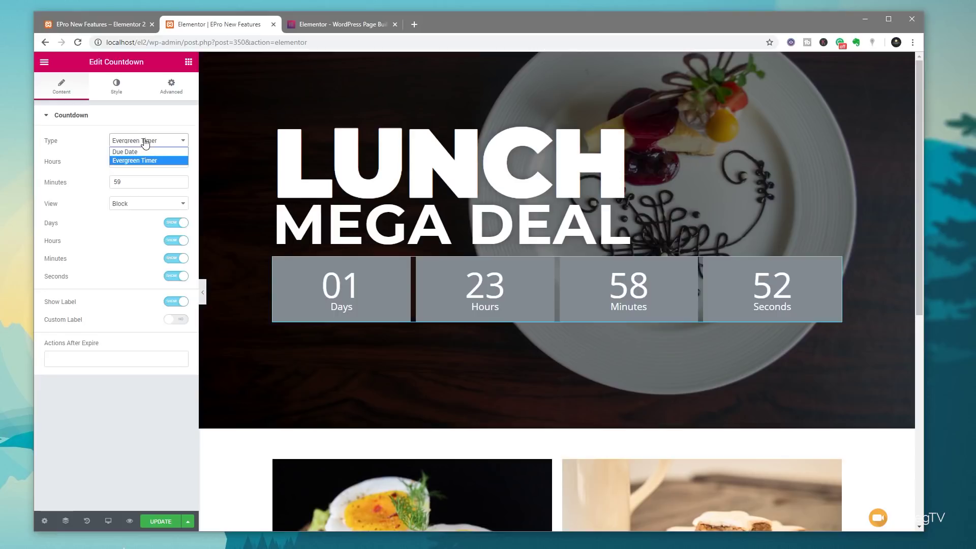
pyautogui.click(145, 160)
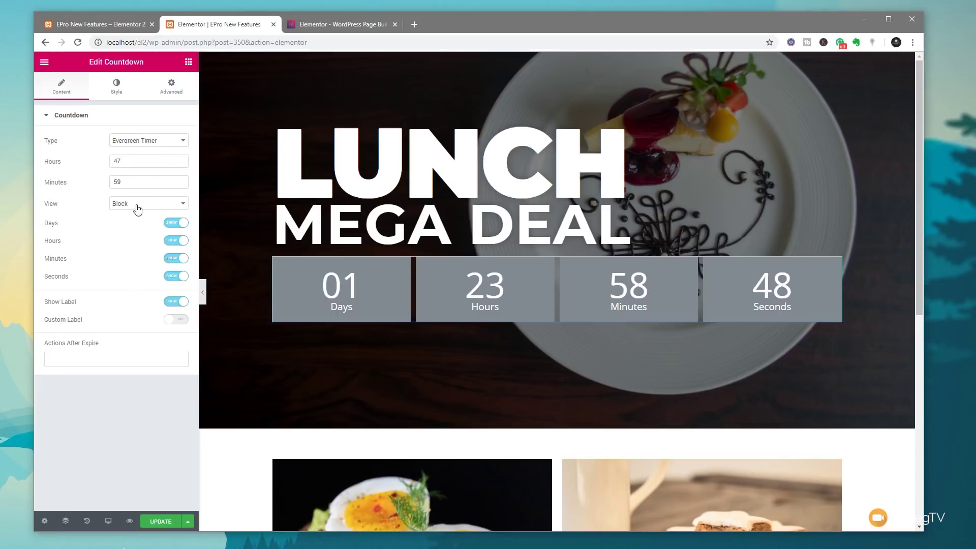
pyautogui.click(150, 140)
pyautogui.click(144, 152)
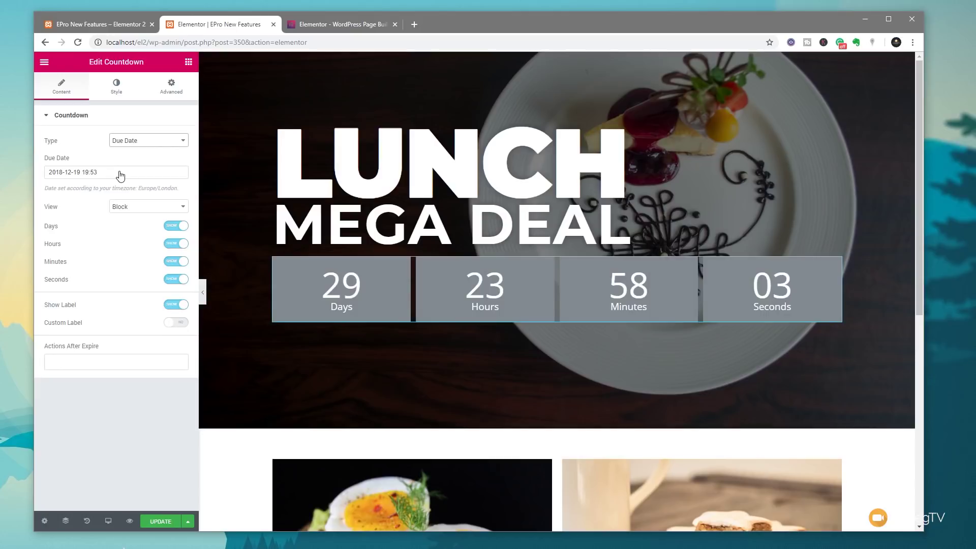
pyautogui.click(166, 142)
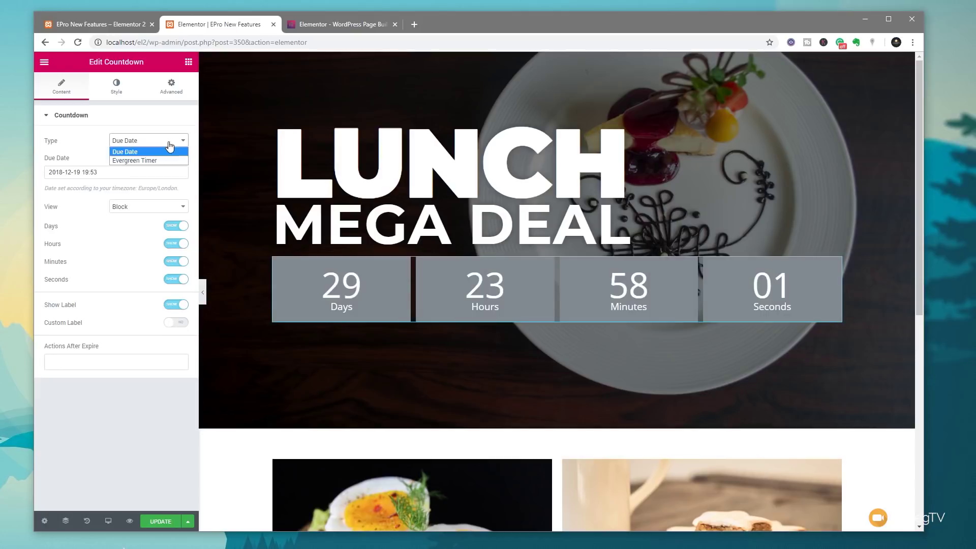
pyautogui.click(144, 160)
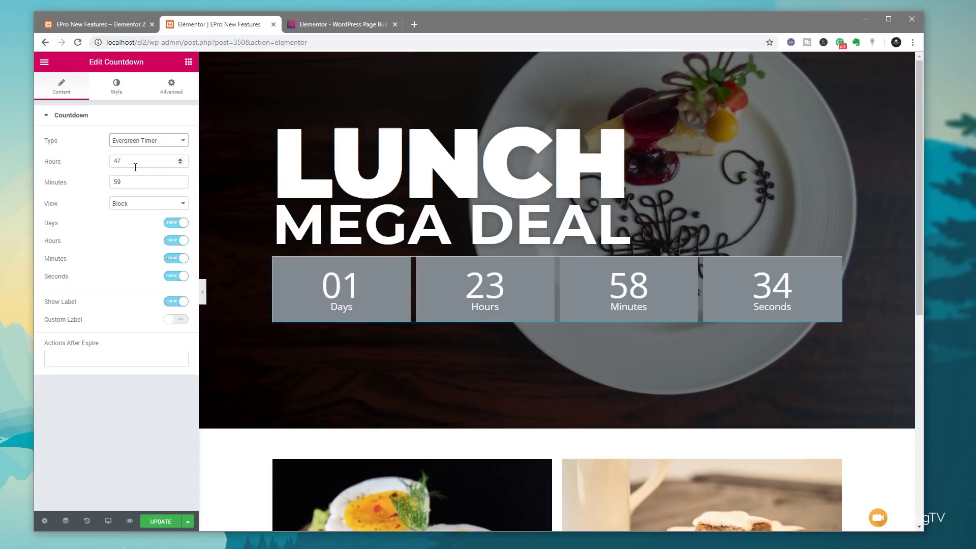
# Set the countdown's view to Inline, keep its labels shown and enable custom labels
pyautogui.click(130, 204)
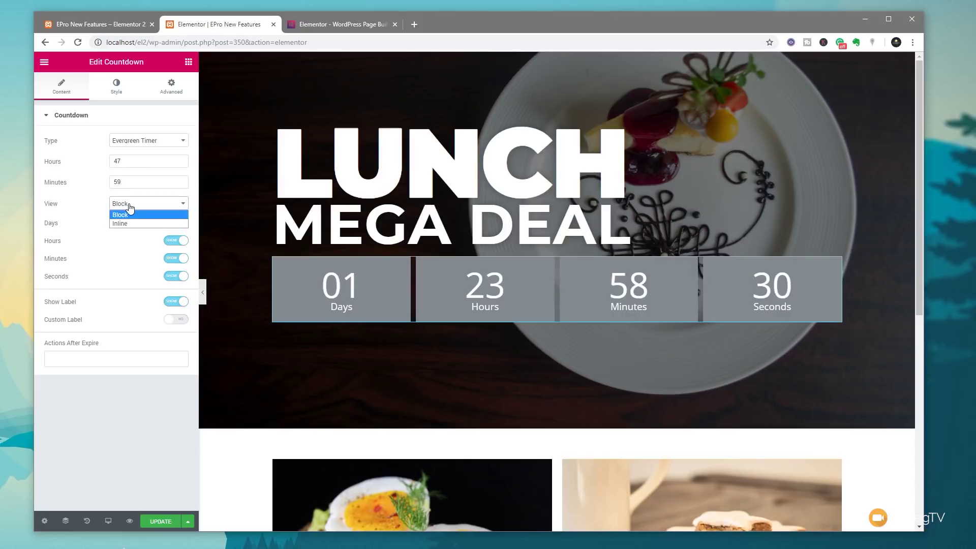
pyautogui.click(131, 224)
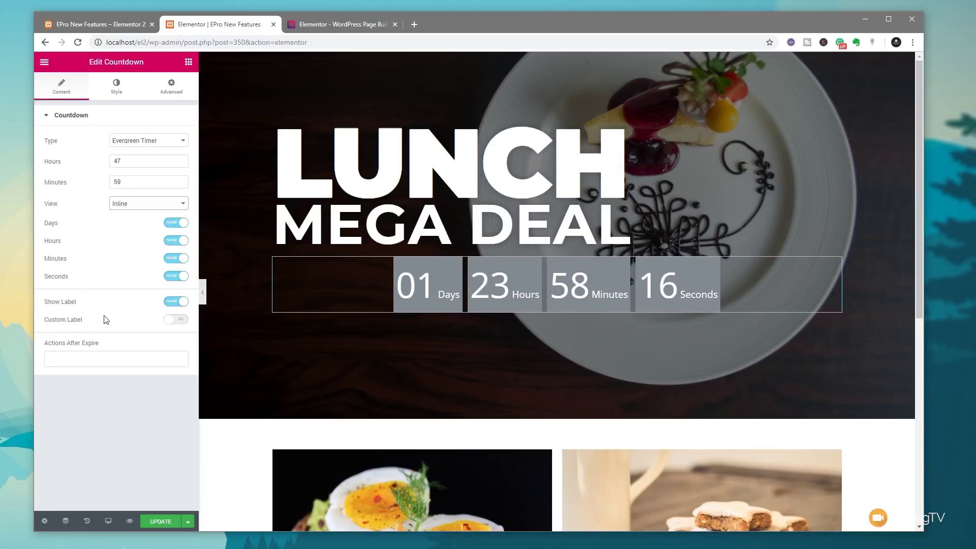
pyautogui.click(173, 302)
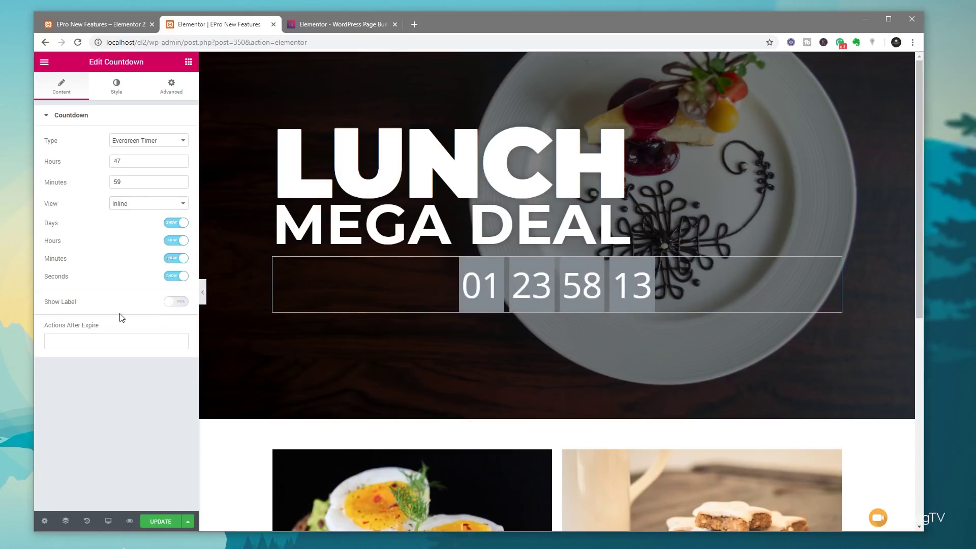
pyautogui.click(177, 302)
pyautogui.click(179, 320)
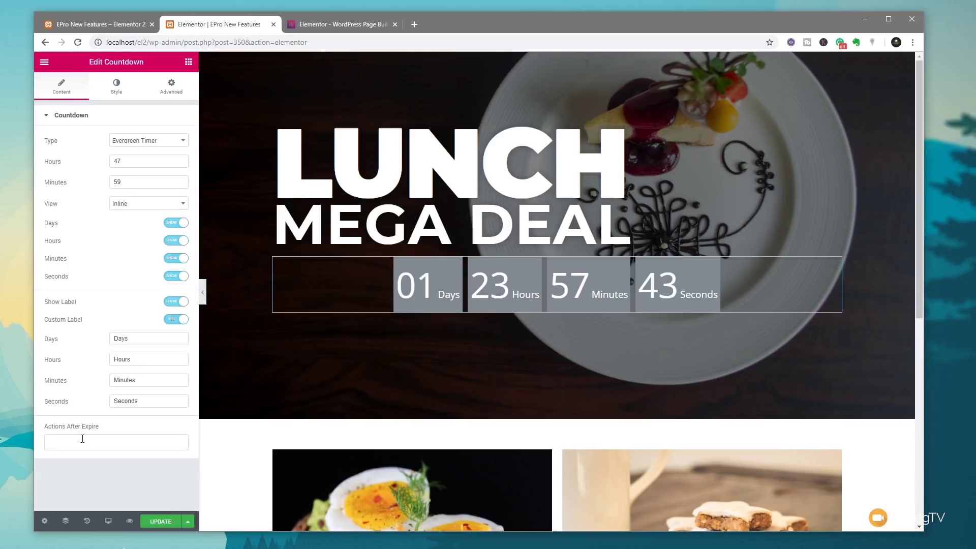
# Try Show Message and Hide as the countdown's action after expiry, and choose Redirect instead
pyautogui.click(83, 439)
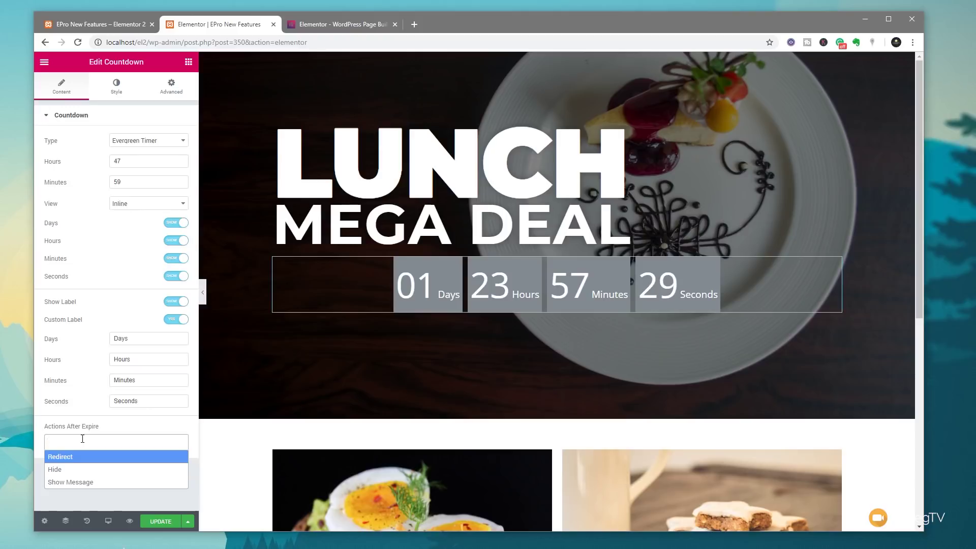
pyautogui.click(67, 483)
pyautogui.scroll(-1, 127, 471)
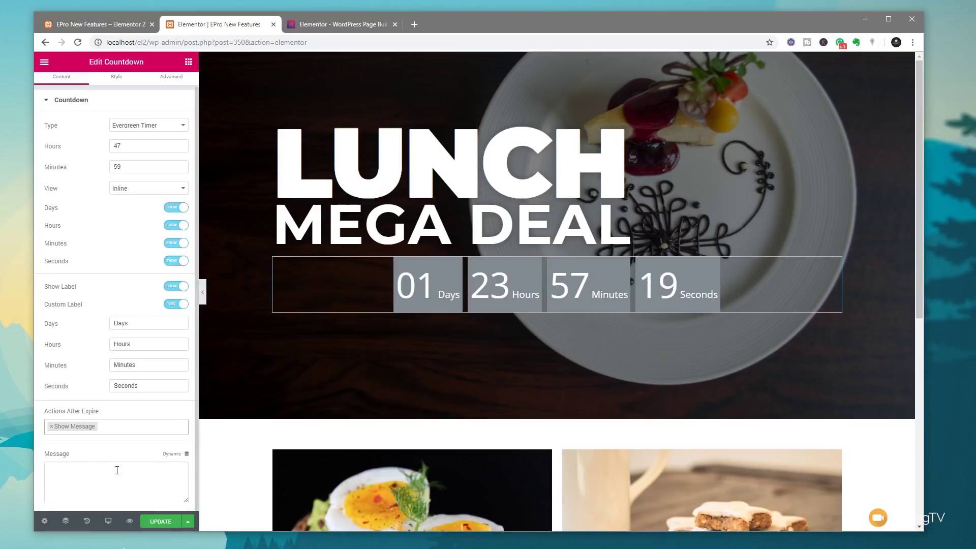
pyautogui.click(117, 470)
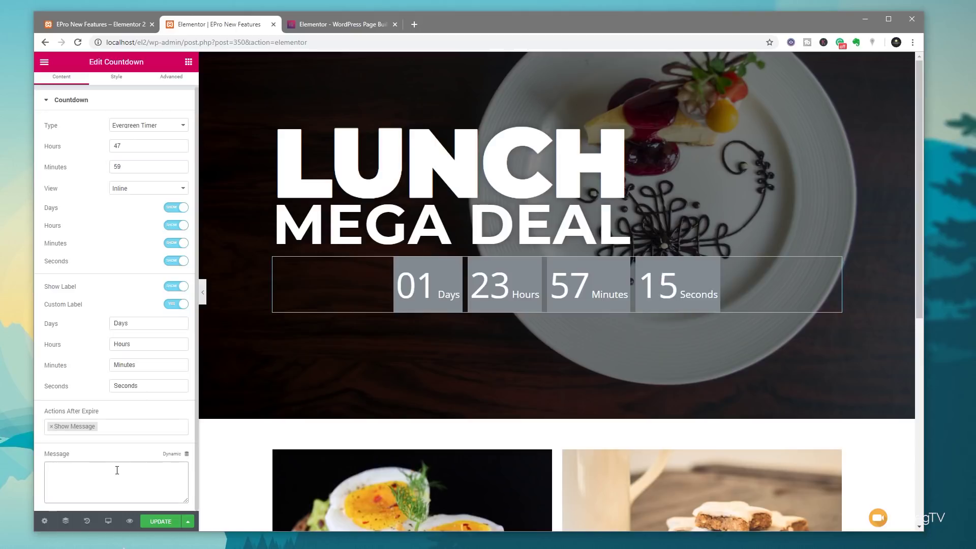
pyautogui.click(52, 426)
pyautogui.click(75, 467)
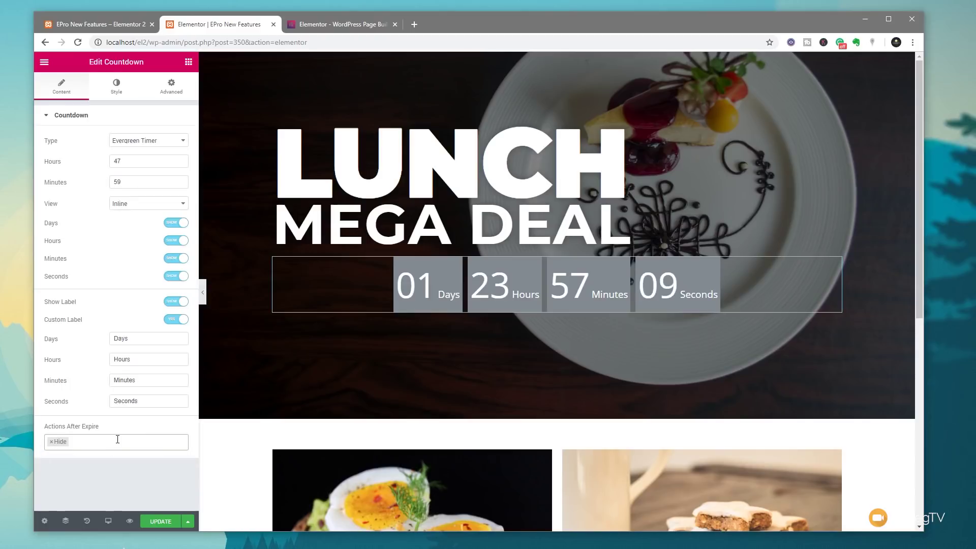
pyautogui.click(52, 441)
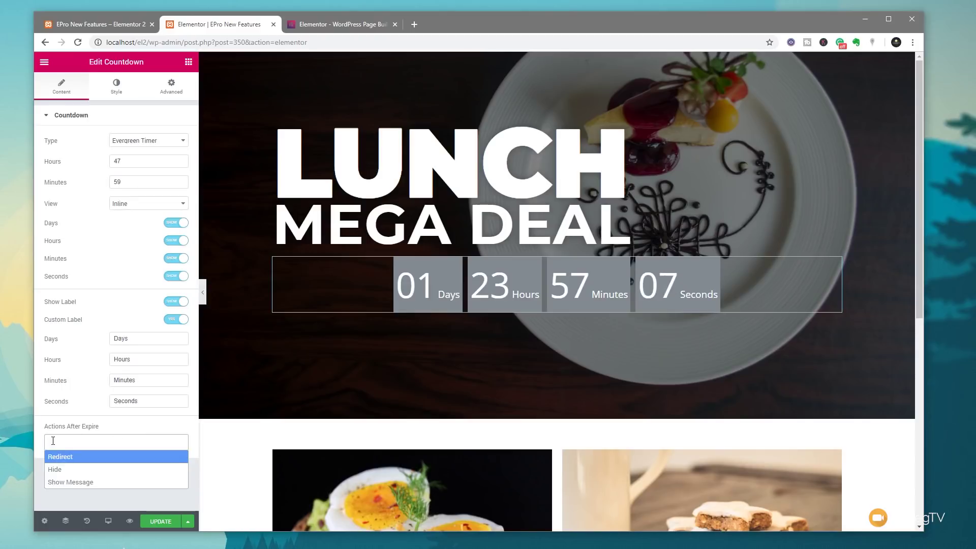
pyautogui.click(65, 457)
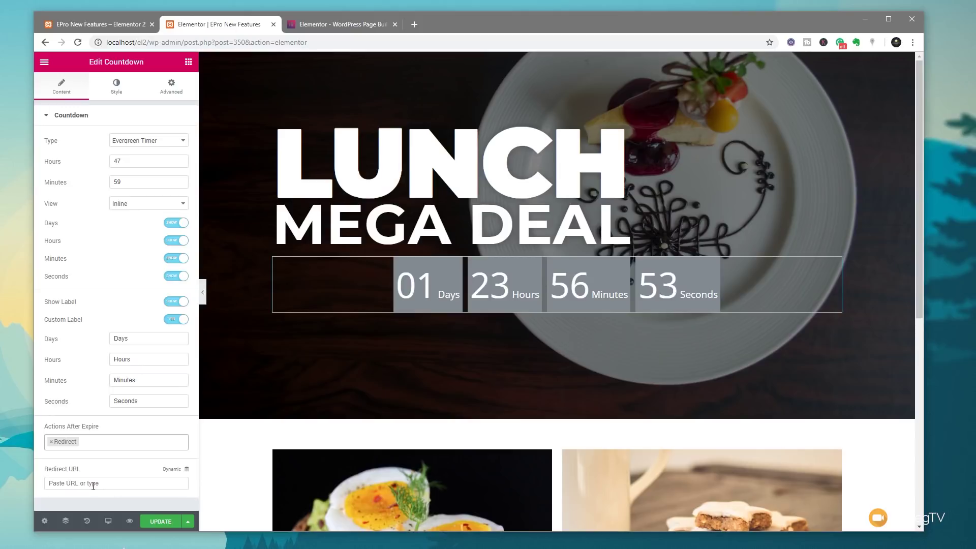
# Make the countdown boxes' background fully transparent and set the space between the boxes to 50
pyautogui.click(116, 91)
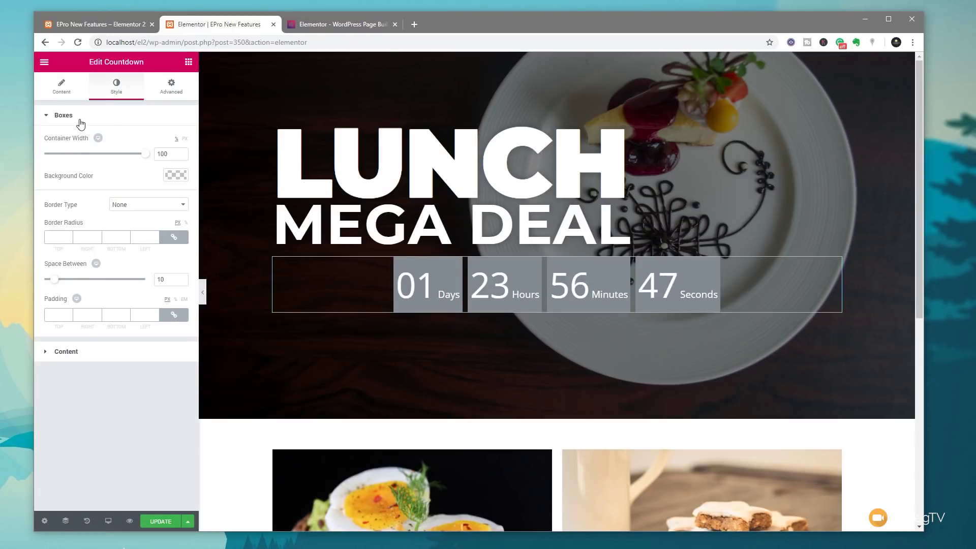
pyautogui.click(175, 175)
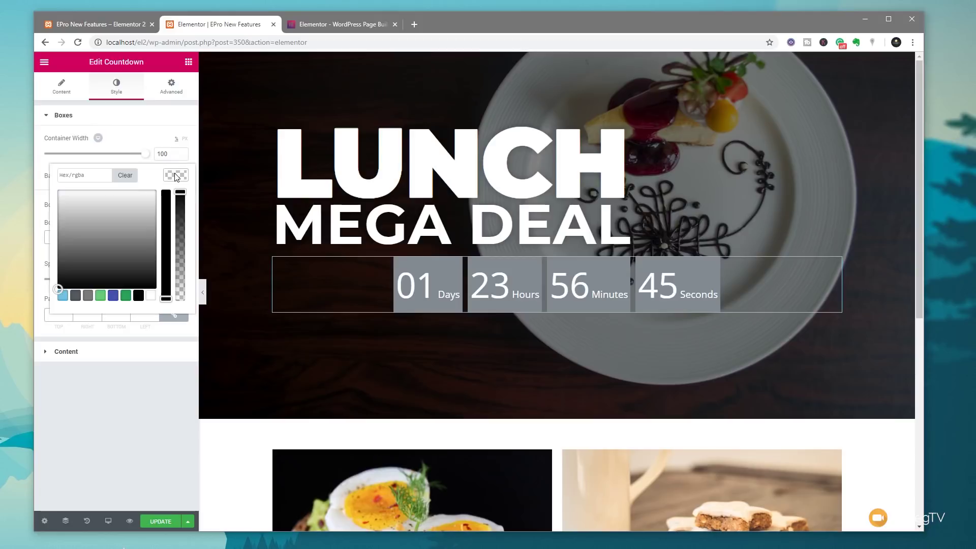
pyautogui.moveTo(180, 193); pyautogui.dragTo(179, 306)
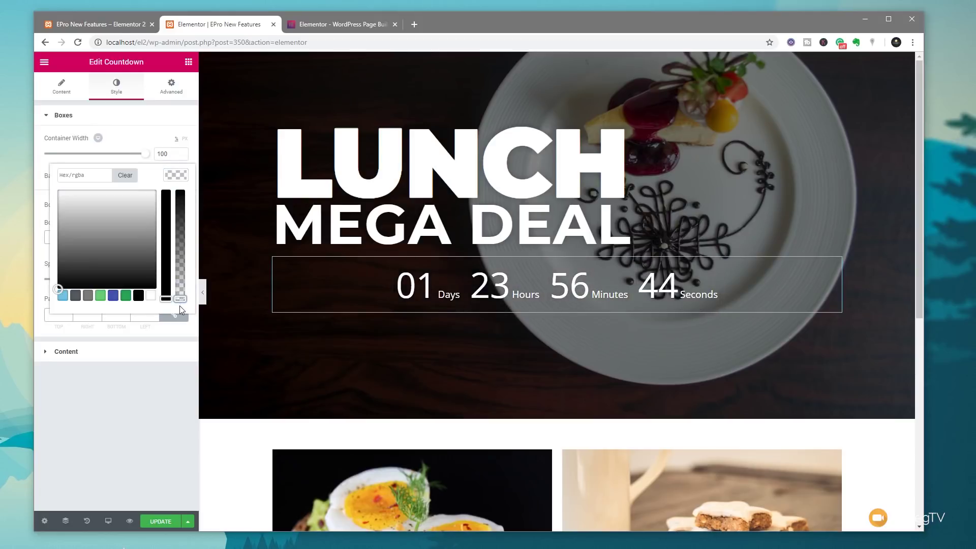
pyautogui.click(173, 153)
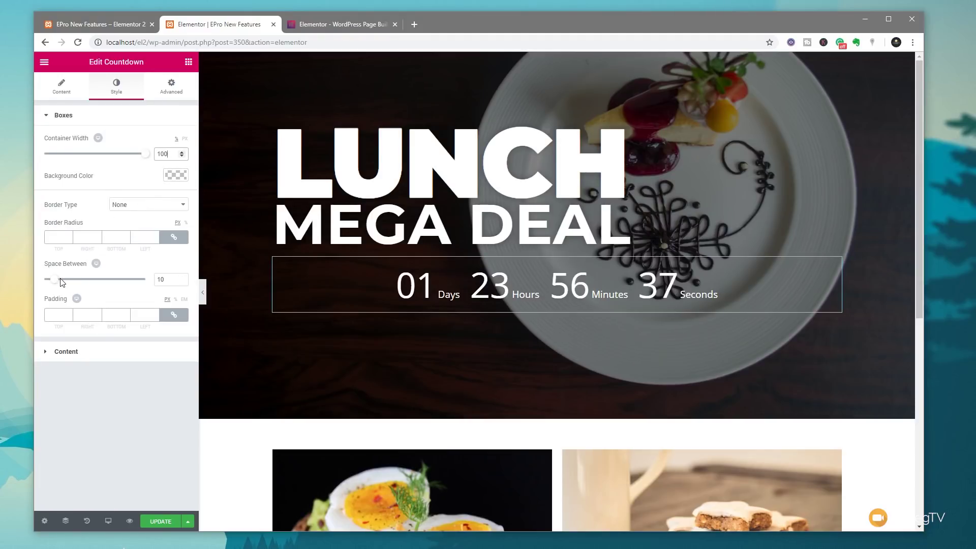
pyautogui.moveTo(55, 280); pyautogui.dragTo(97, 280)
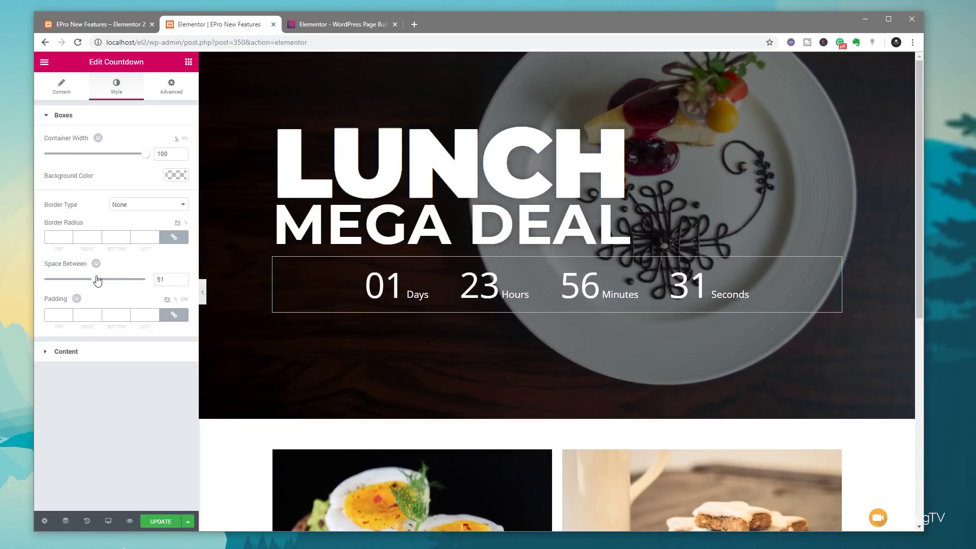
pyautogui.moveTo(97, 281); pyautogui.dragTo(94, 280)
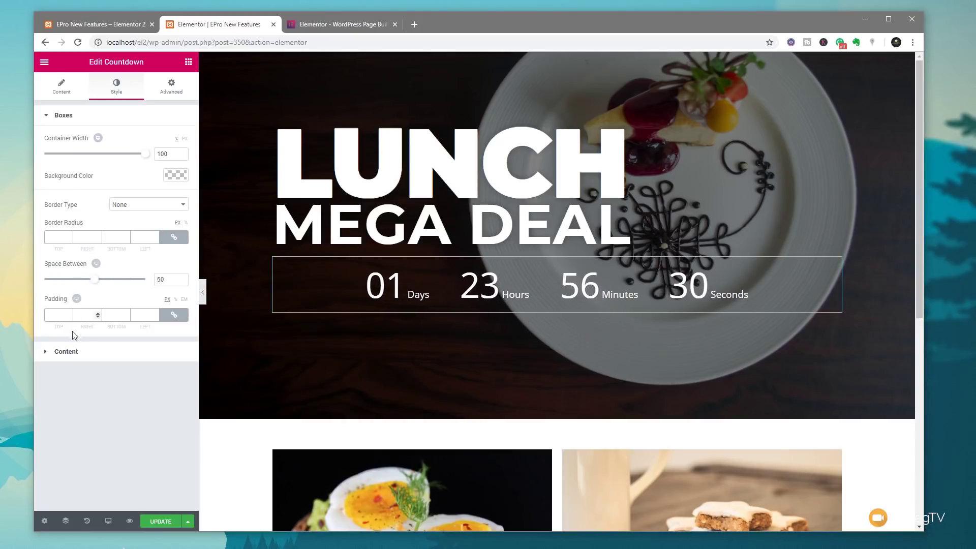
# Examine the countdown's digit and label styling options and its advanced settings, including scrolling effects and transforms
pyautogui.click(74, 359)
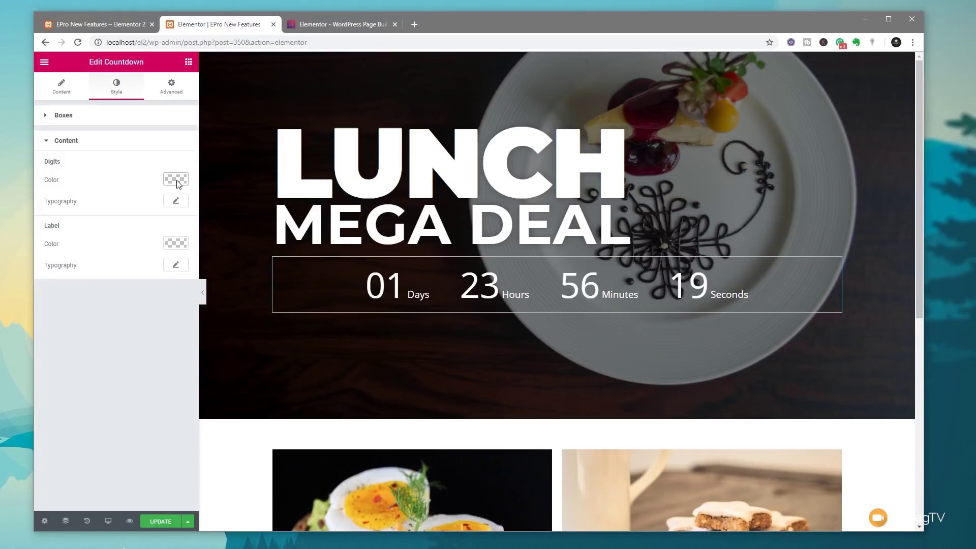
pyautogui.click(169, 97)
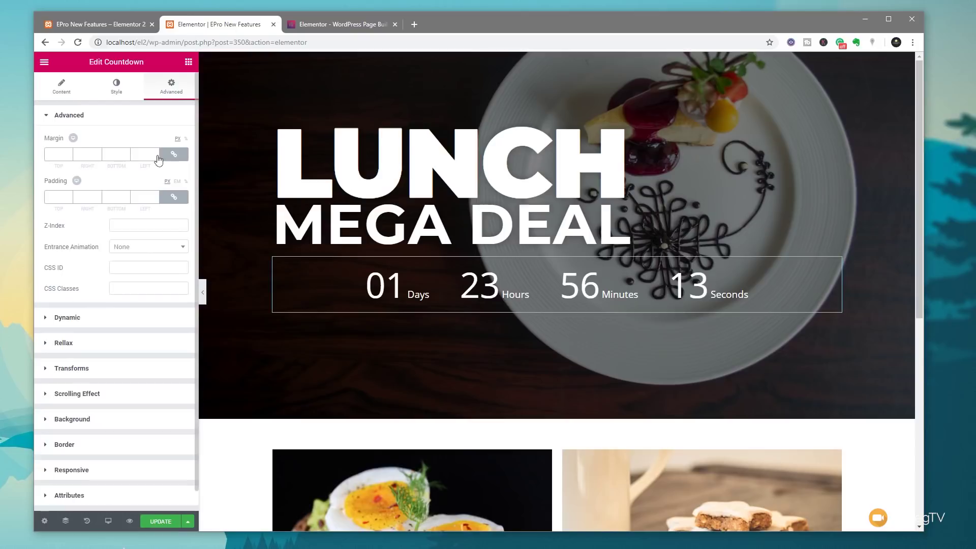
pyautogui.scroll(-1, 106, 318)
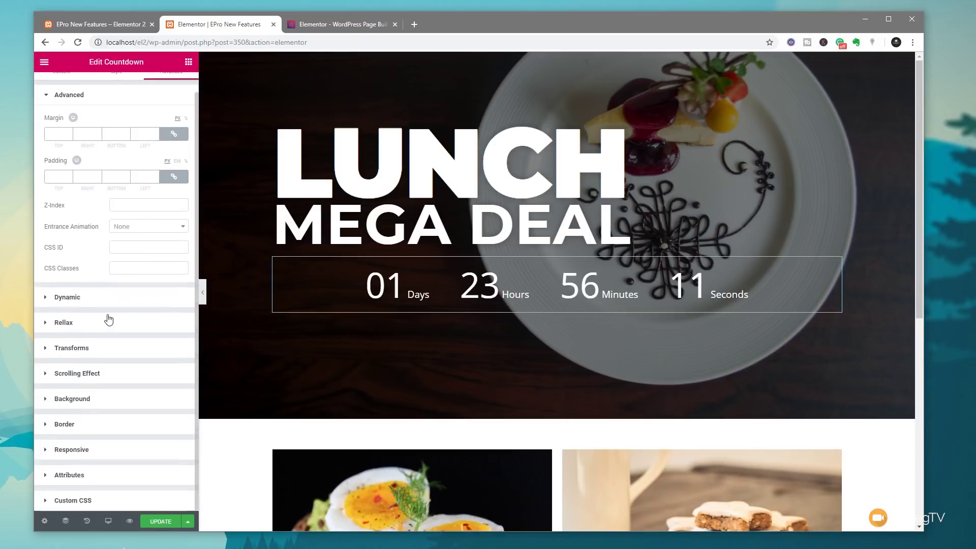
pyautogui.click(108, 374)
pyautogui.click(115, 220)
pyautogui.click(106, 193)
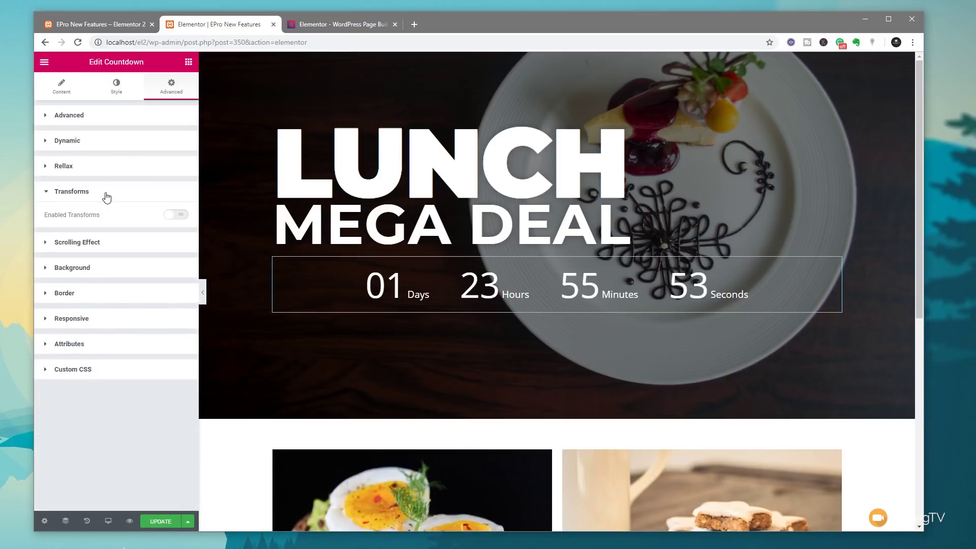
pyautogui.click(106, 197)
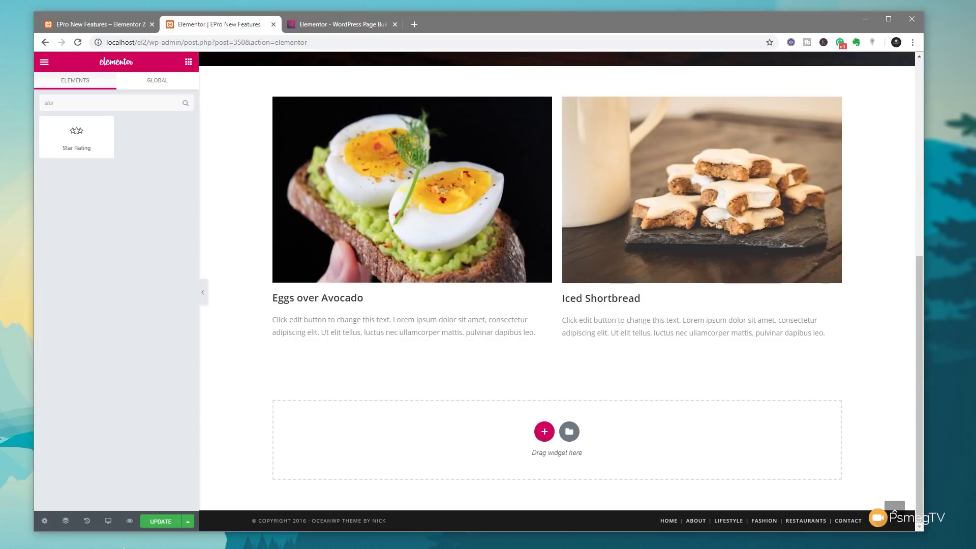
# Add a Star Rating widget beneath the Eggs over Avocado text and set its rating scale to 0-10
pyautogui.moveTo(48, 143); pyautogui.dragTo(273, 334)
pyautogui.moveTo(93, 141); pyautogui.dragTo(284, 333)
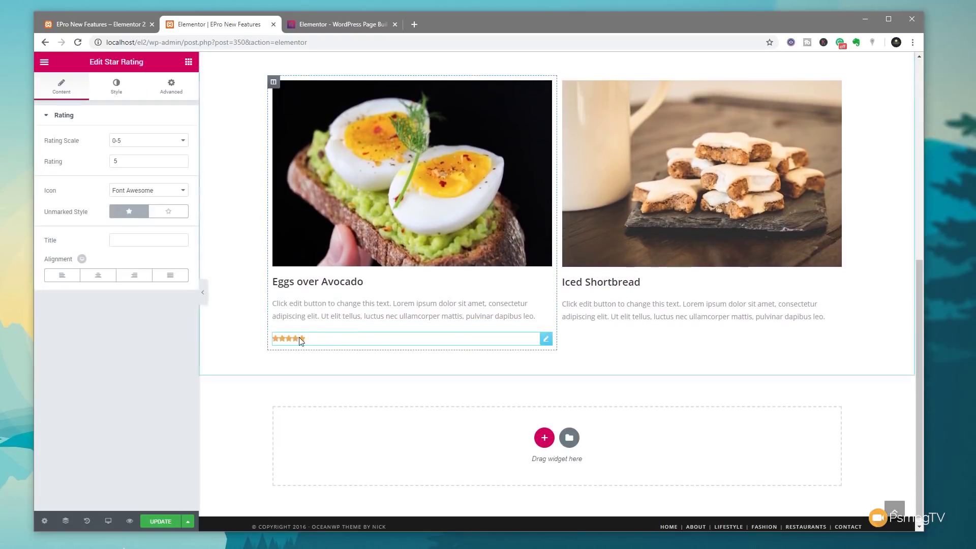
pyautogui.click(135, 142)
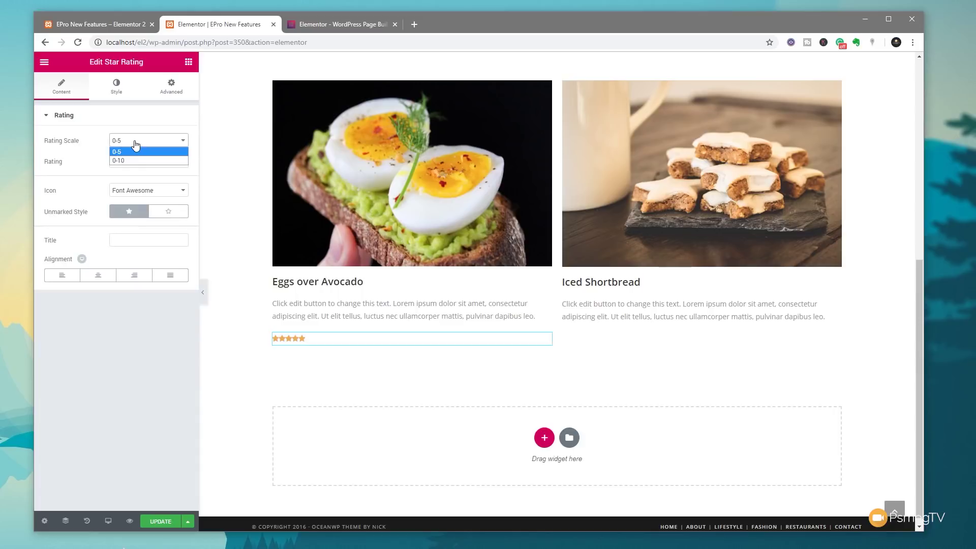
pyautogui.click(133, 161)
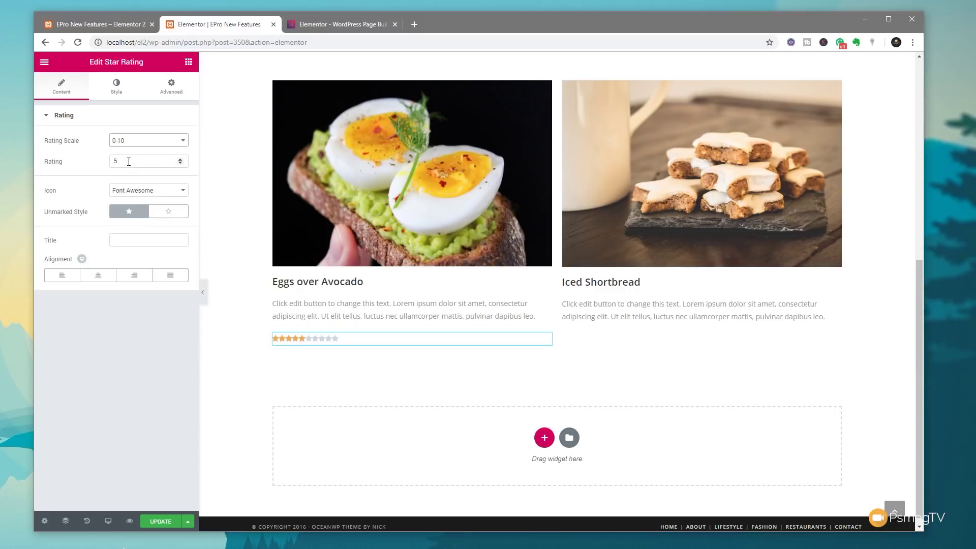
pyautogui.moveTo(128, 162); pyautogui.dragTo(109, 165)
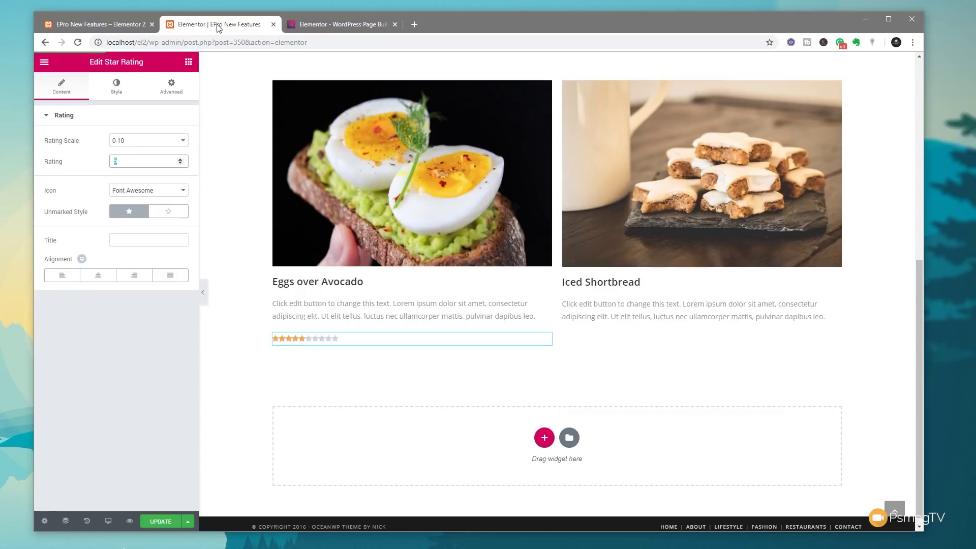
# Try the outline unmarked style on the star rating, return to solid, and title the widget "Rating"
pyautogui.click(139, 192)
pyautogui.click(144, 323)
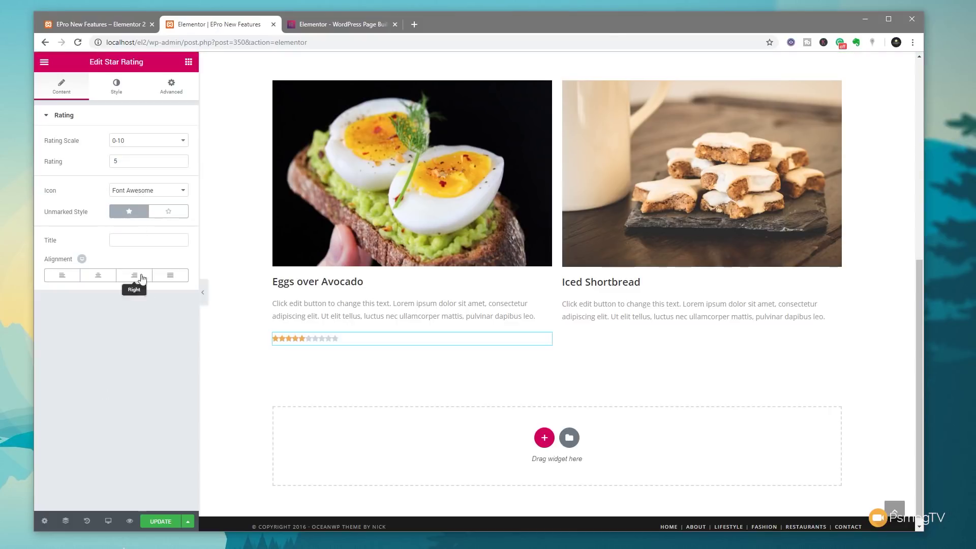
pyautogui.click(164, 214)
pyautogui.click(128, 215)
pyautogui.click(139, 244)
pyautogui.write('Rating')
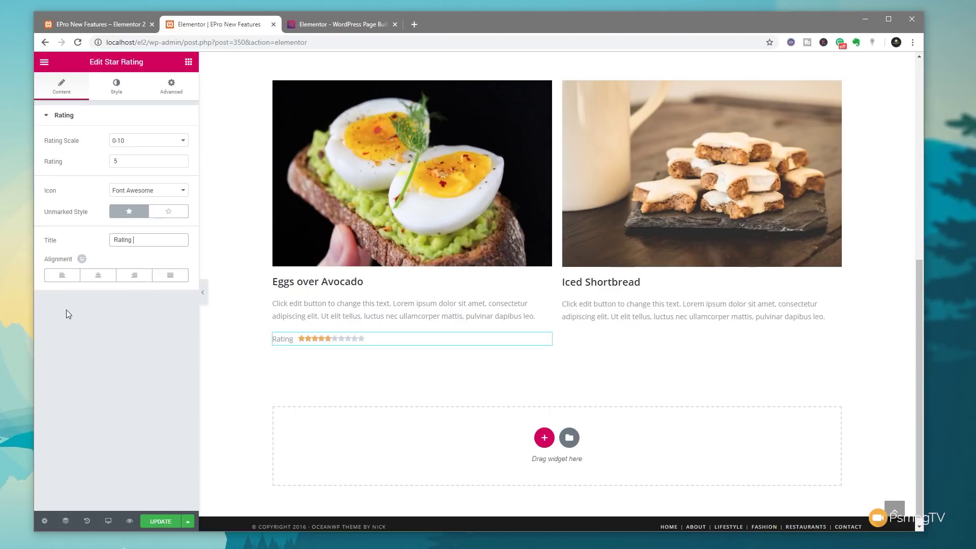
# Set the star rating title's typography to weight 600 with an Uppercase transform
pyautogui.click(124, 85)
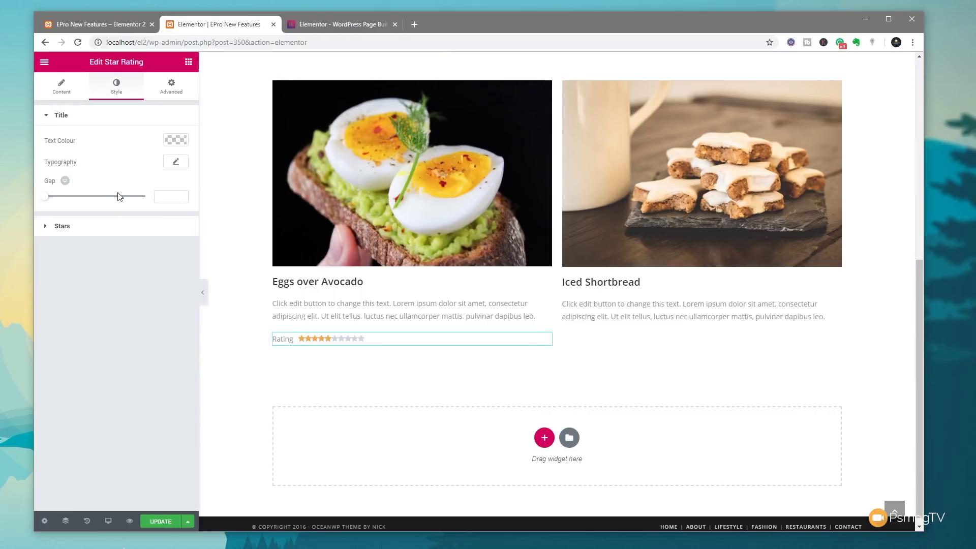
pyautogui.click(175, 162)
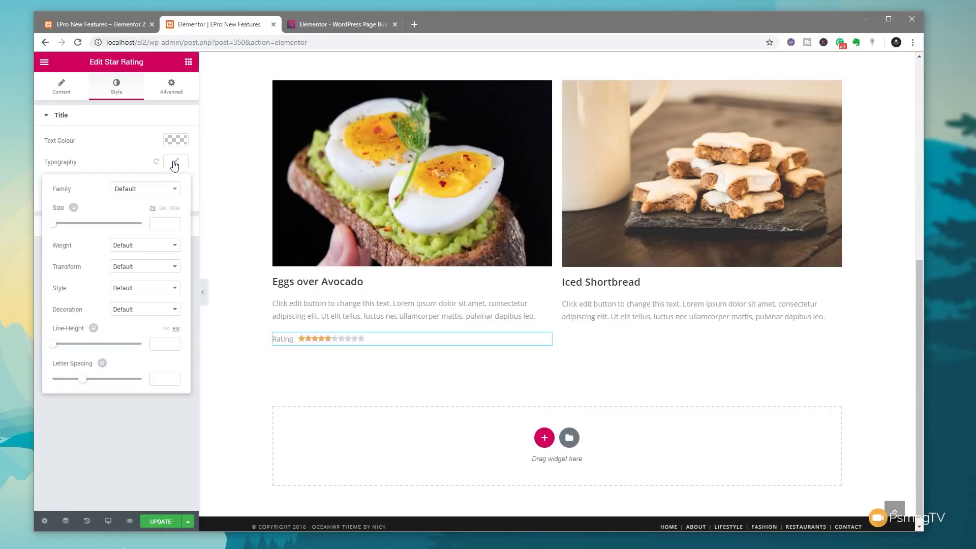
pyautogui.click(135, 246)
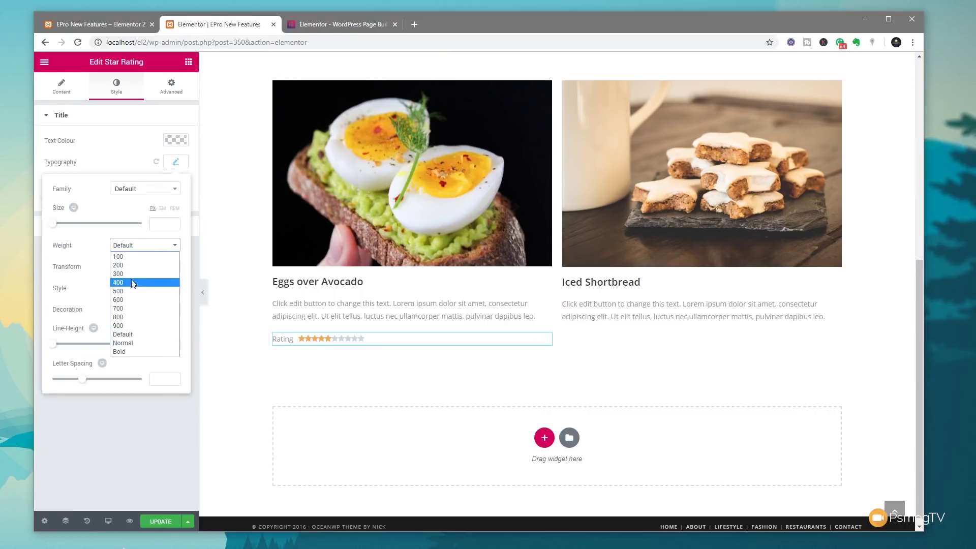
pyautogui.click(131, 300)
pyautogui.click(140, 267)
pyautogui.click(137, 287)
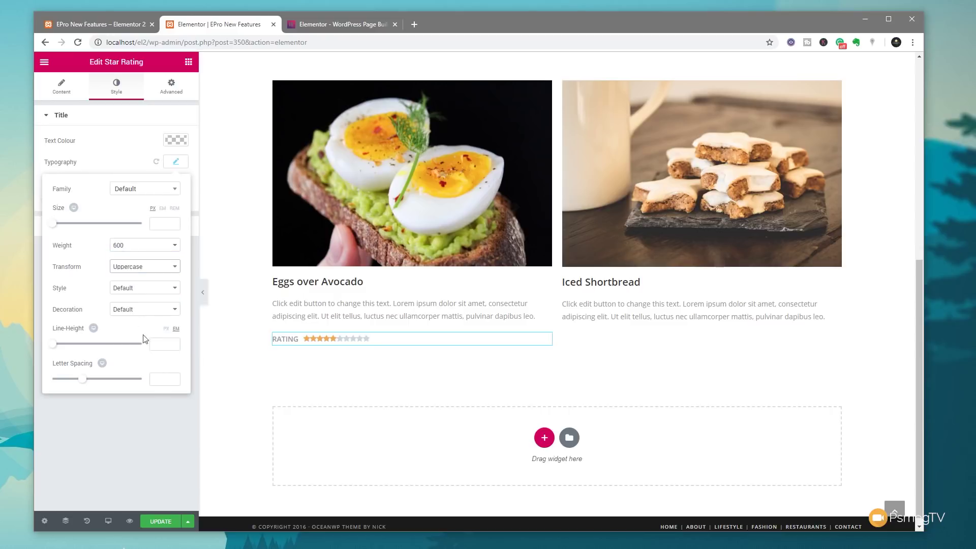
pyautogui.click(133, 434)
# Style the rating stars with size 20, spacing 5 and the green colour #61ce70
pyautogui.click(70, 228)
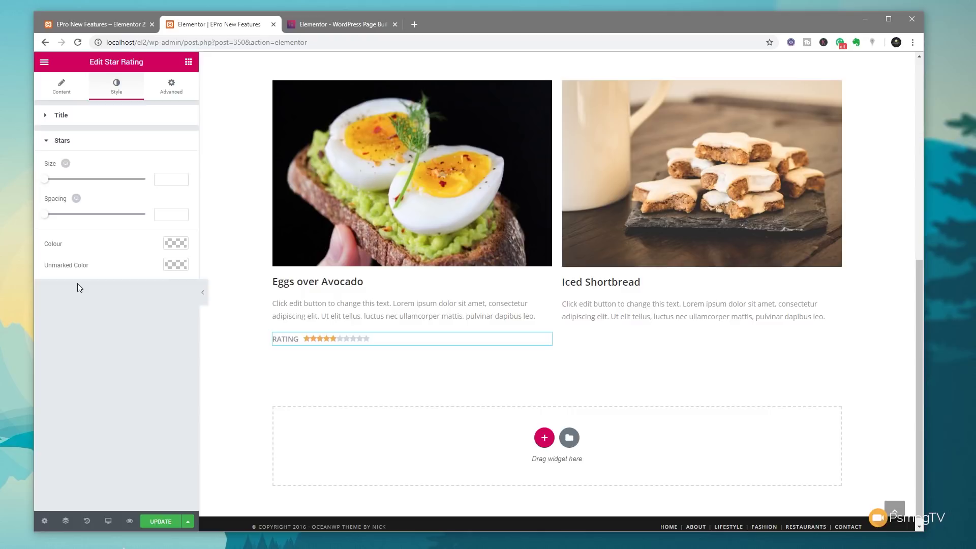
pyautogui.moveTo(48, 184); pyautogui.dragTo(67, 184)
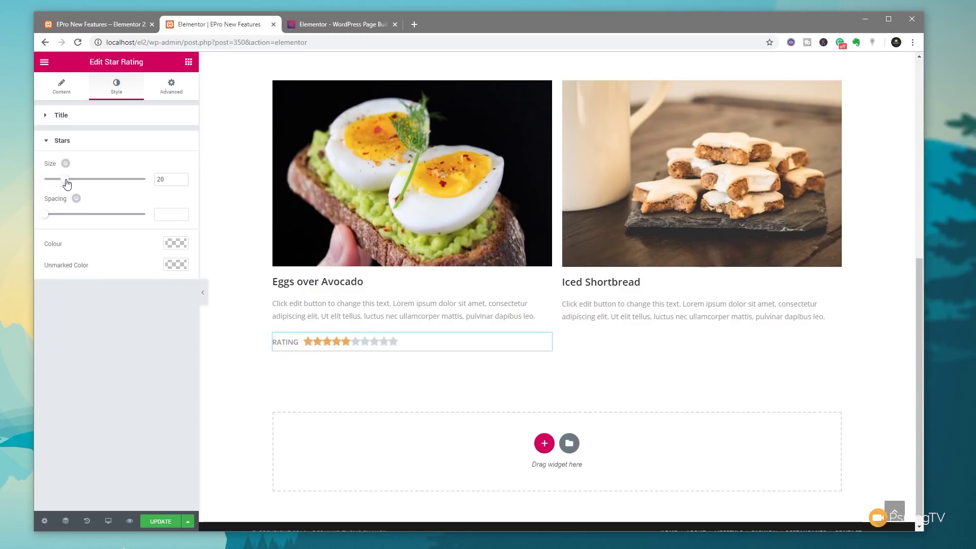
pyautogui.moveTo(48, 218); pyautogui.dragTo(59, 219)
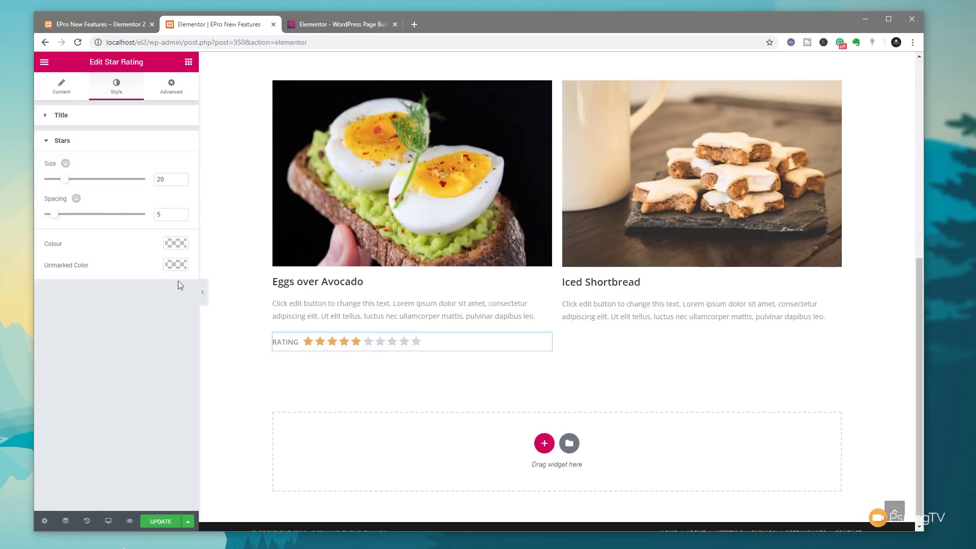
pyautogui.click(176, 243)
pyautogui.click(100, 355)
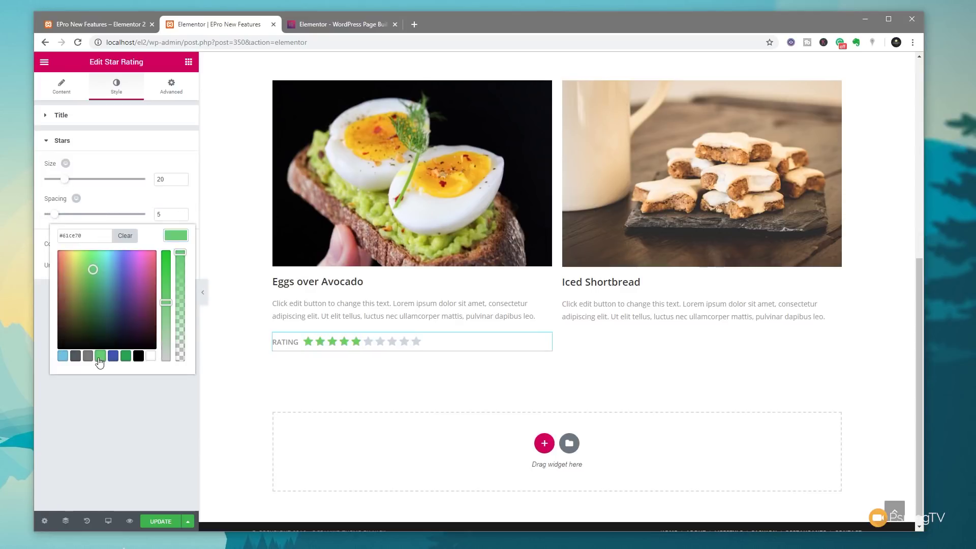
pyautogui.click(112, 399)
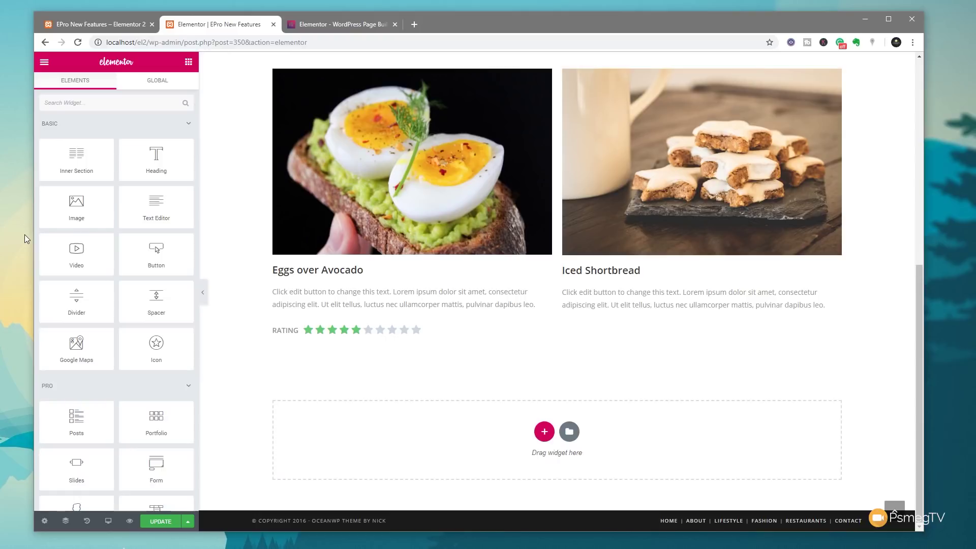
# Add a Reviews widget to the empty section below the food columns and set it to 3 slides per view
pyautogui.scroll(-4, 133, 290)
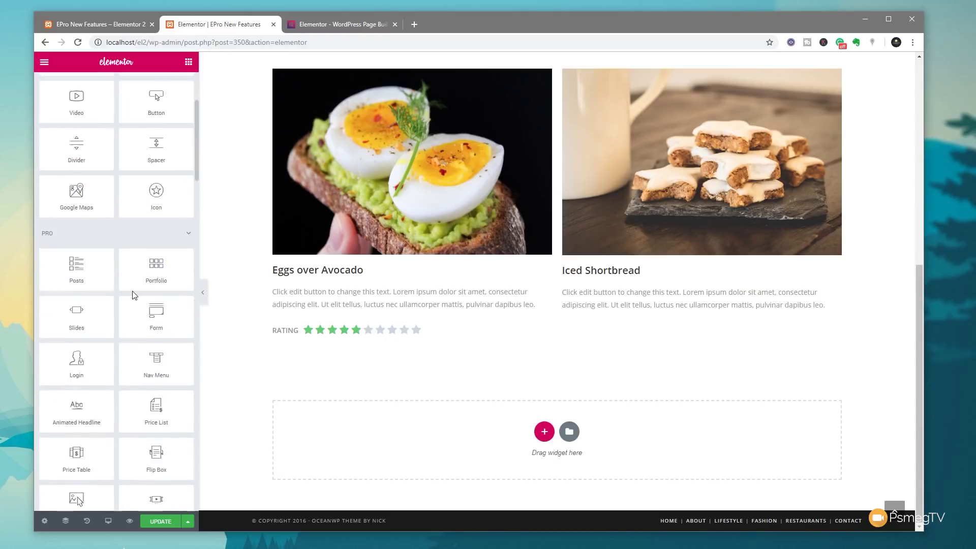
pyautogui.scroll(-3, 133, 294)
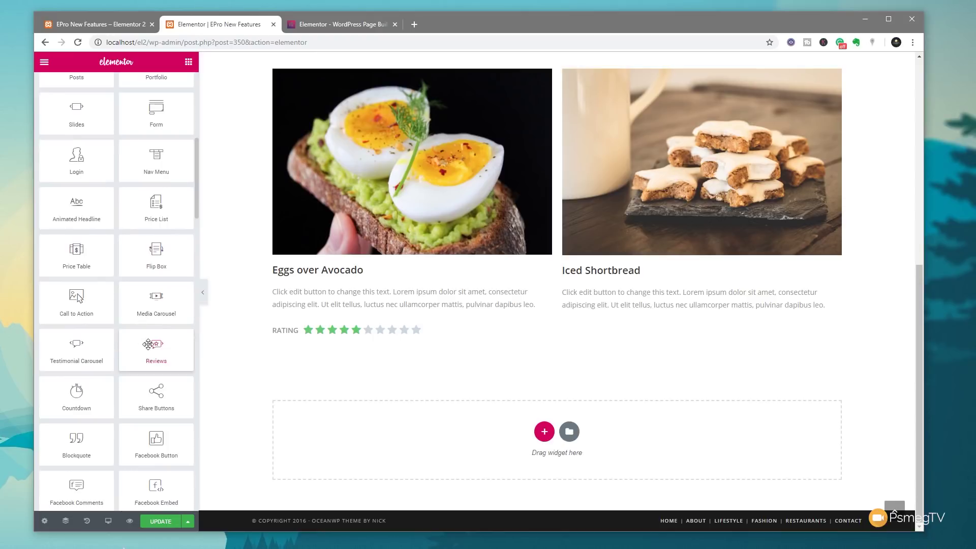
pyautogui.moveTo(149, 346); pyautogui.dragTo(371, 430)
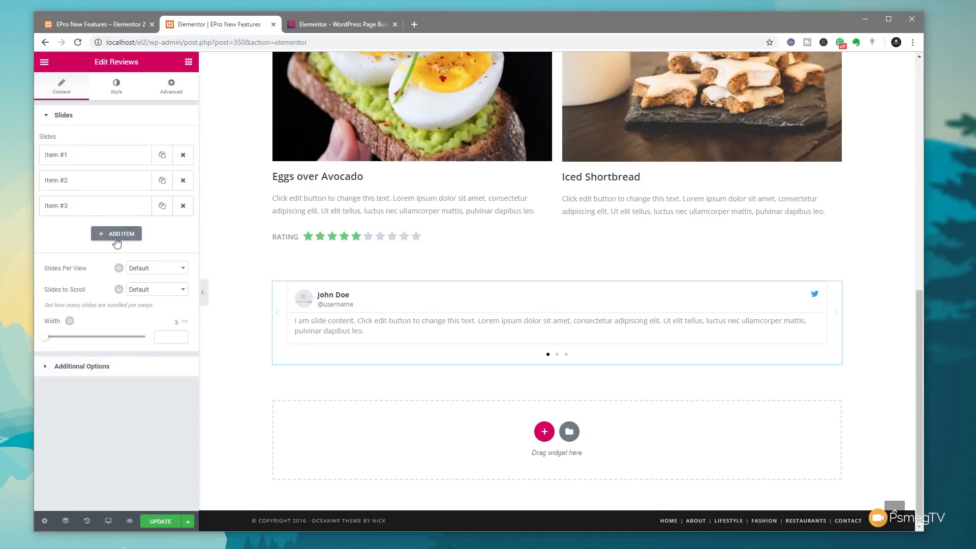
pyautogui.click(87, 160)
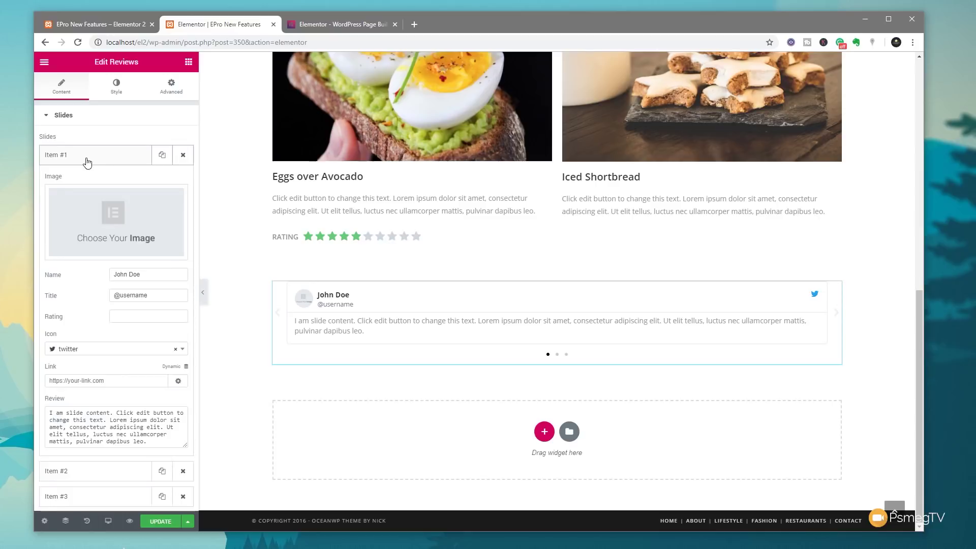
pyautogui.click(87, 162)
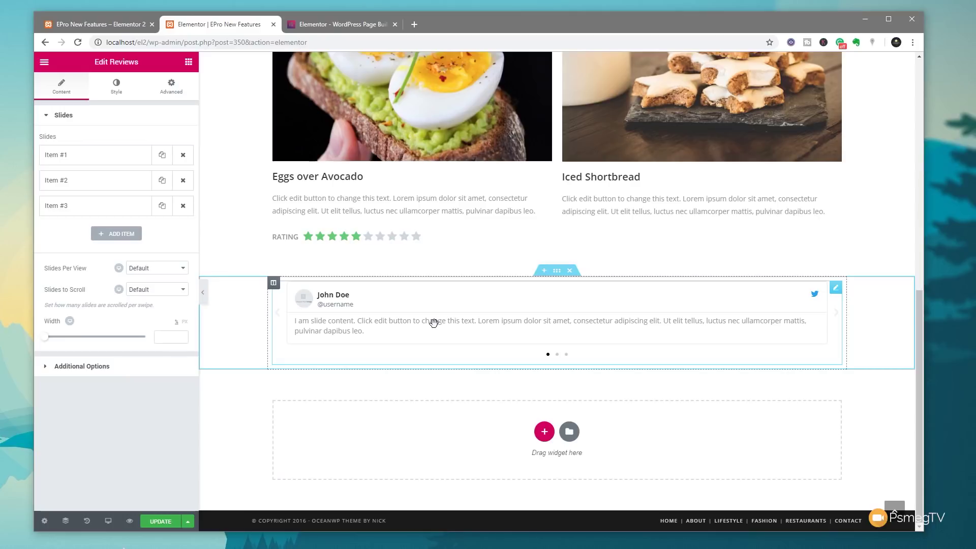
pyautogui.click(183, 274)
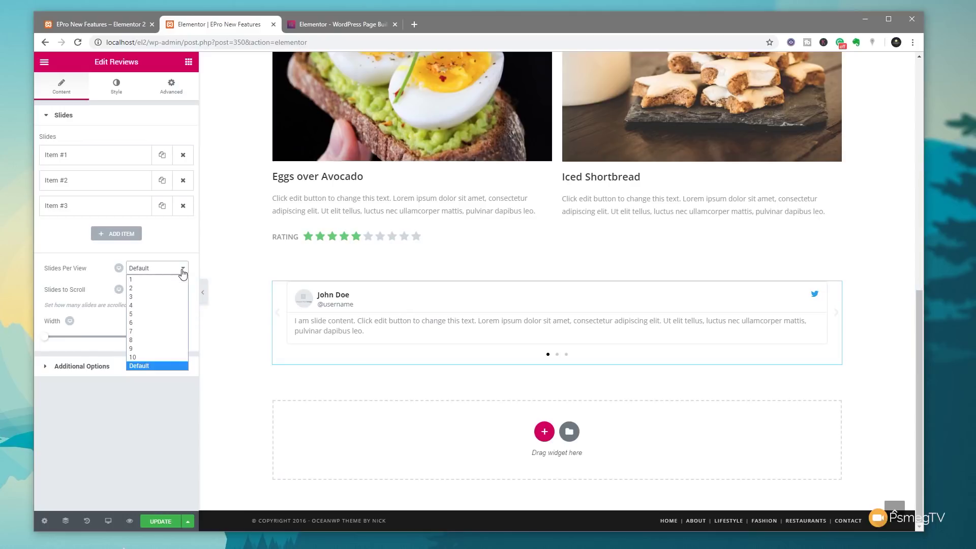
pyautogui.click(163, 300)
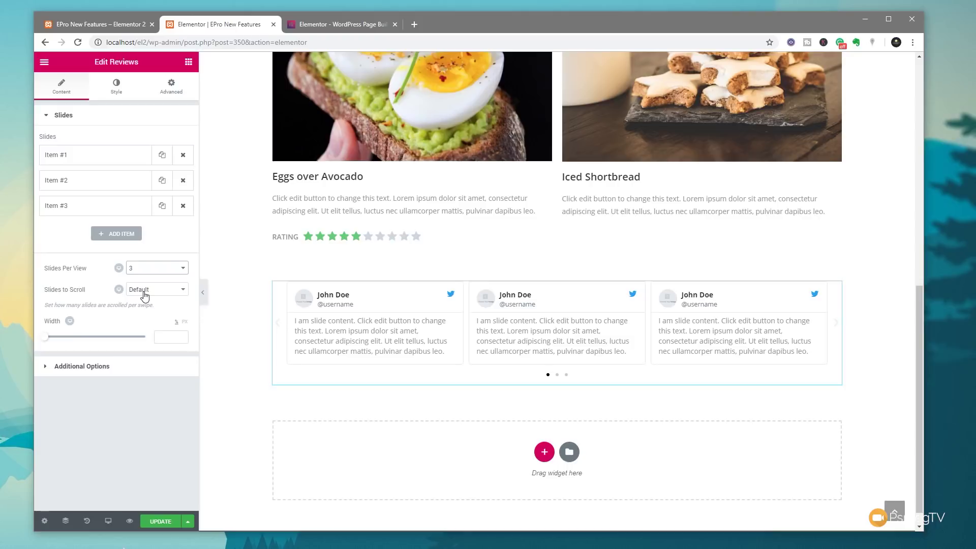
# Review the carousel's additional options and first slide's icon choices, and give that slide the about-me.jpg image
pyautogui.click(104, 365)
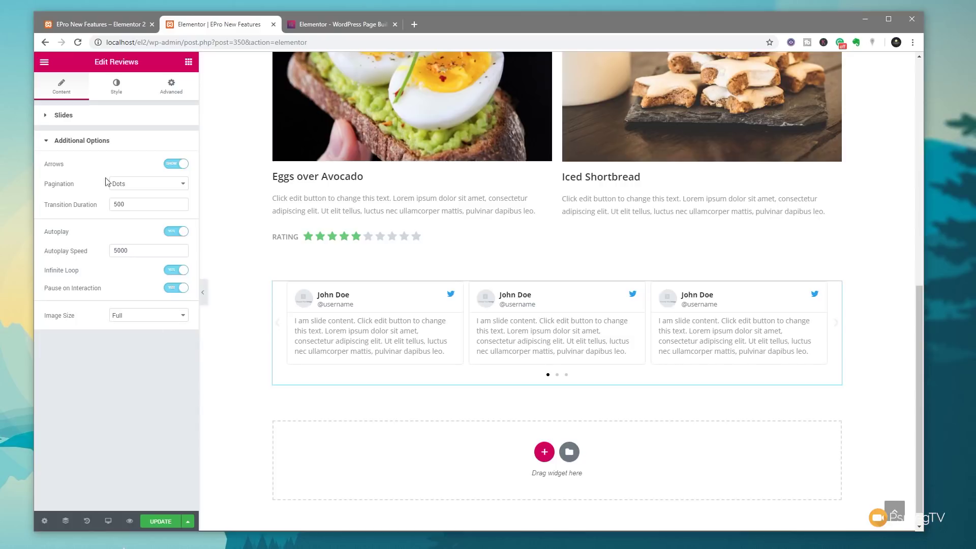
pyautogui.click(62, 117)
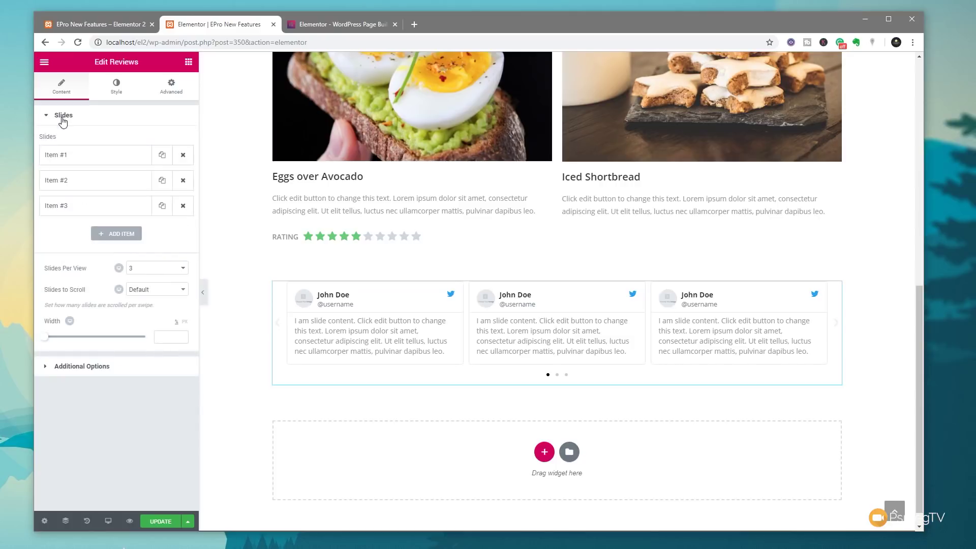
pyautogui.click(87, 155)
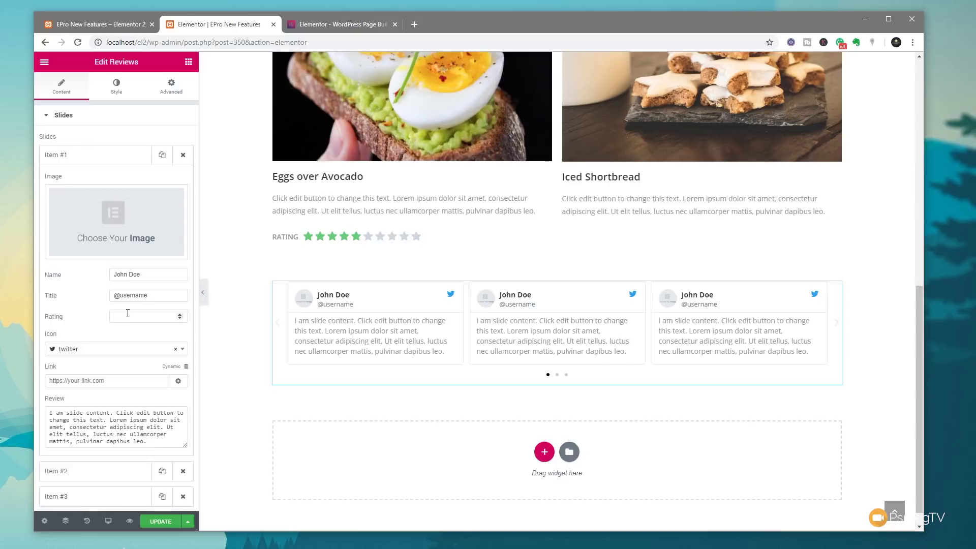
pyautogui.click(123, 350)
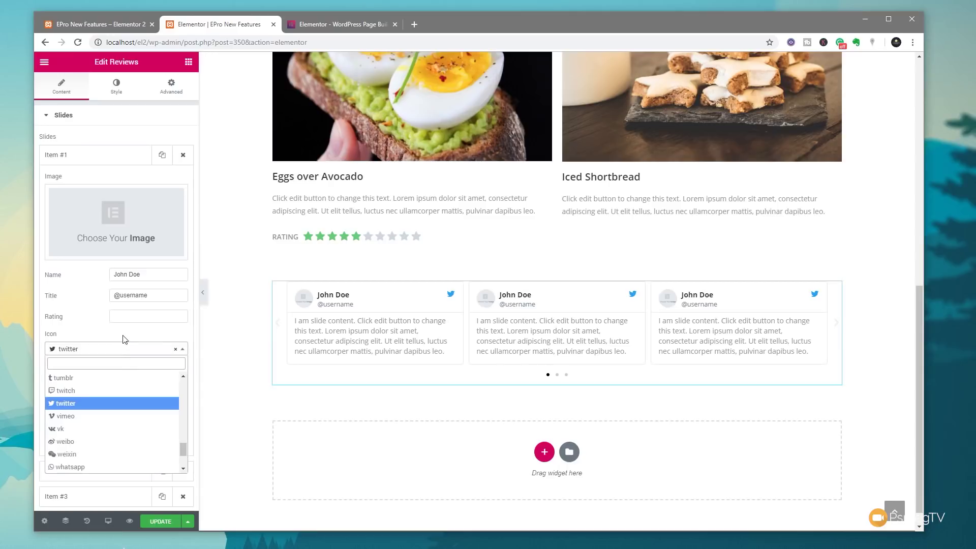
pyautogui.click(123, 350)
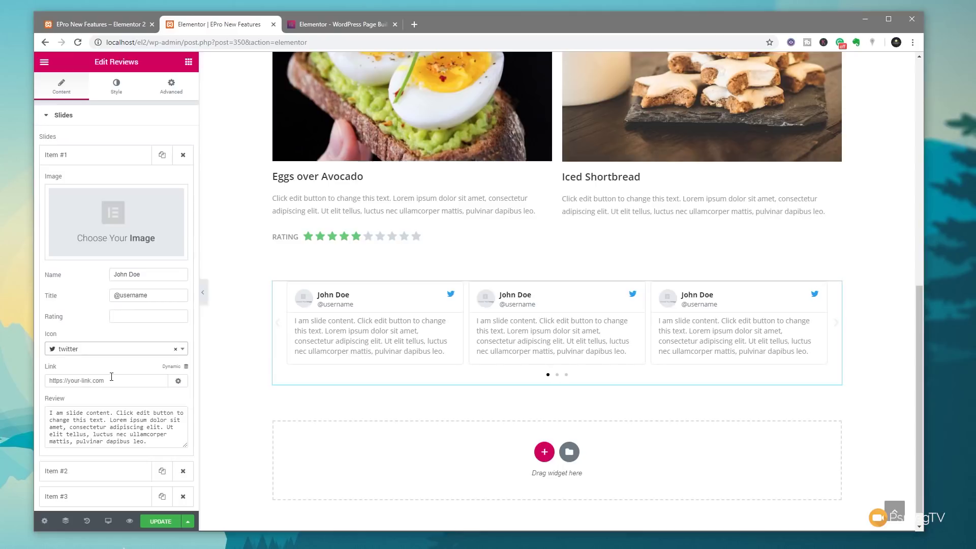
pyautogui.click(118, 210)
pyautogui.click(320, 348)
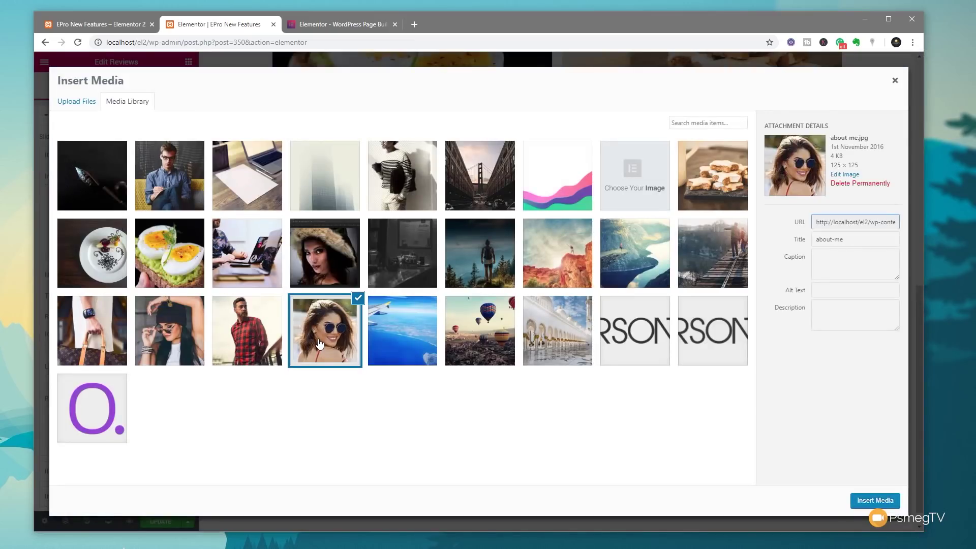
pyautogui.click(874, 502)
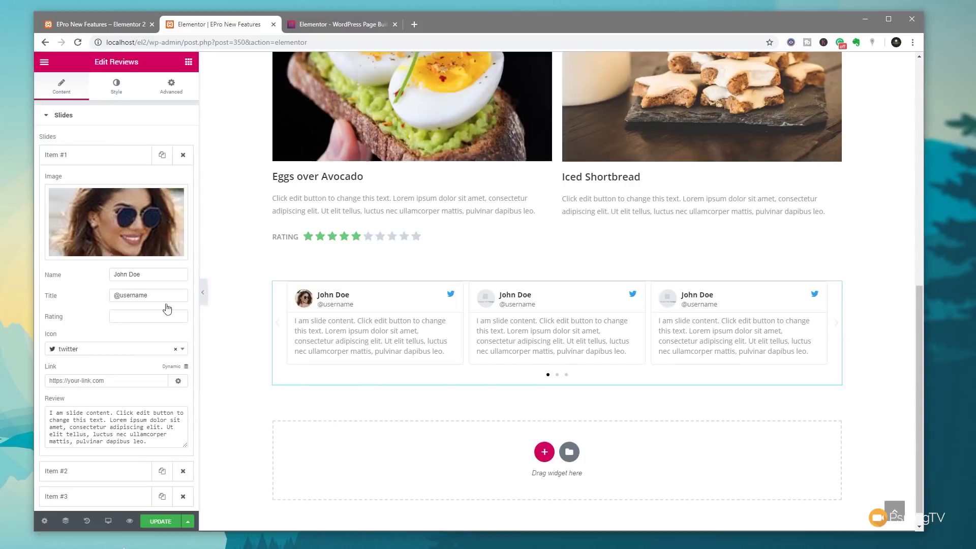
# Set the space between the review slides to 20
pyautogui.click(117, 85)
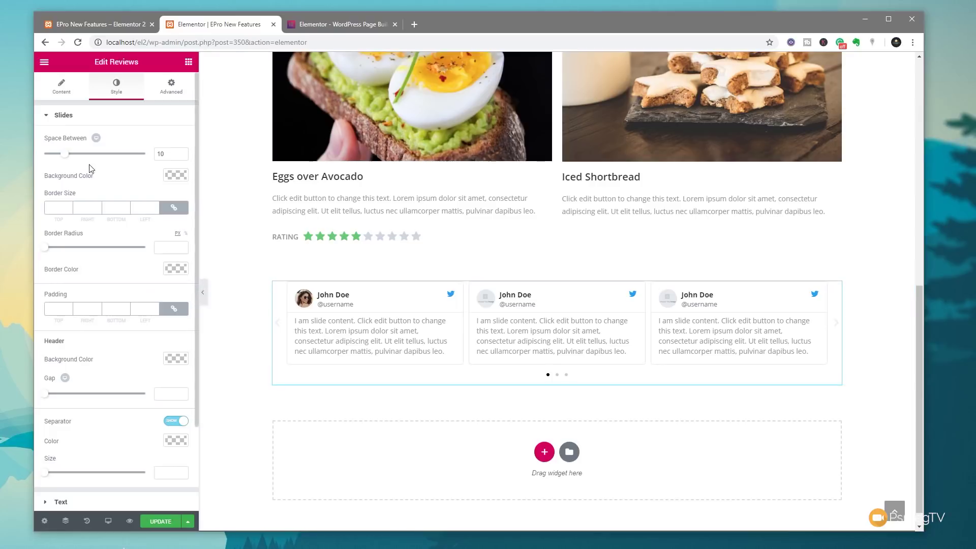
pyautogui.moveTo(65, 153); pyautogui.dragTo(84, 158)
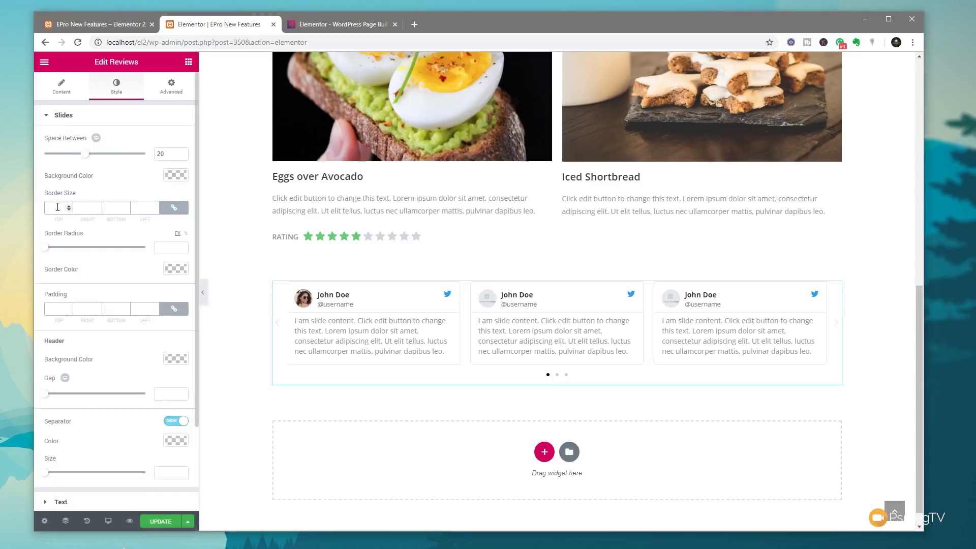
# Try a padding of 30 on all sides of the review slides and a header gap of 41
pyautogui.click(52, 310)
pyautogui.write('30')
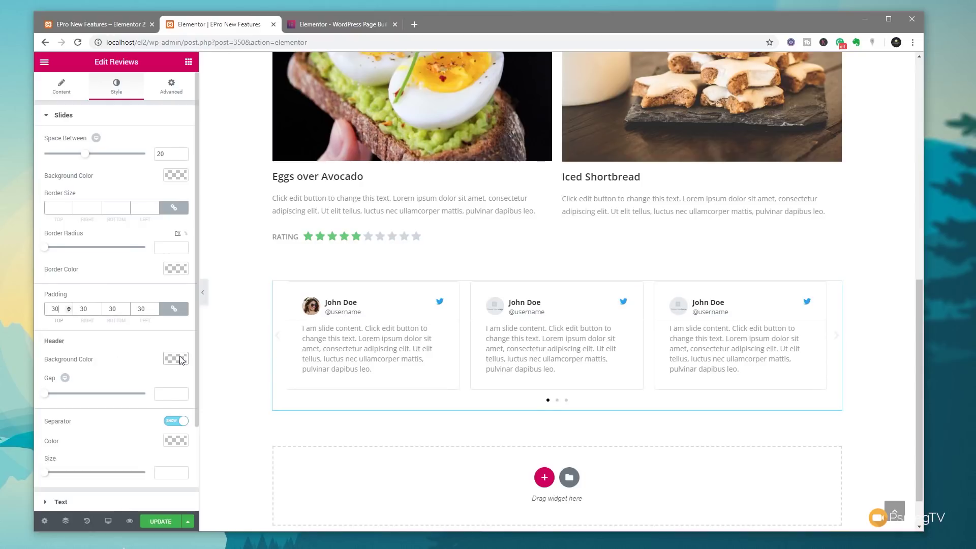
pyautogui.moveTo(46, 394); pyautogui.dragTo(89, 401)
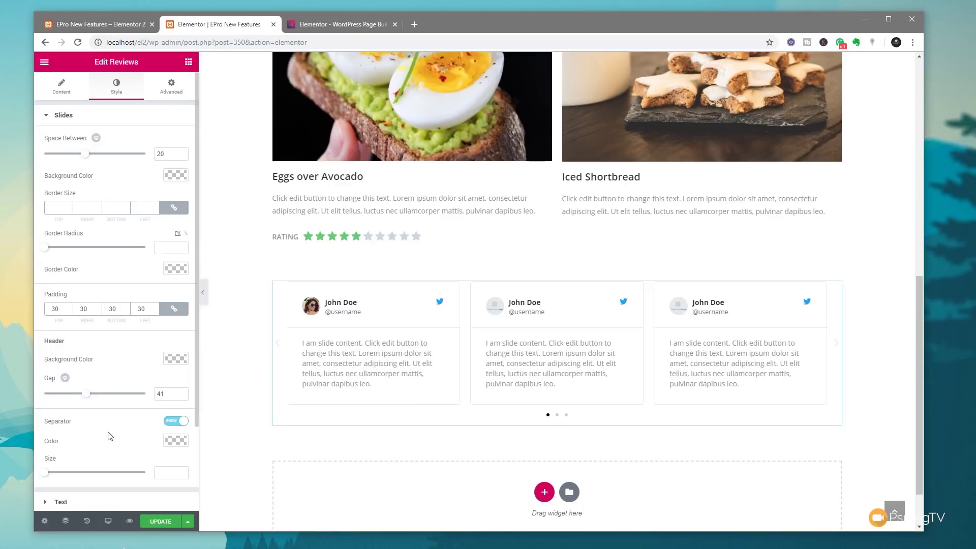
pyautogui.scroll(-2, 107, 431)
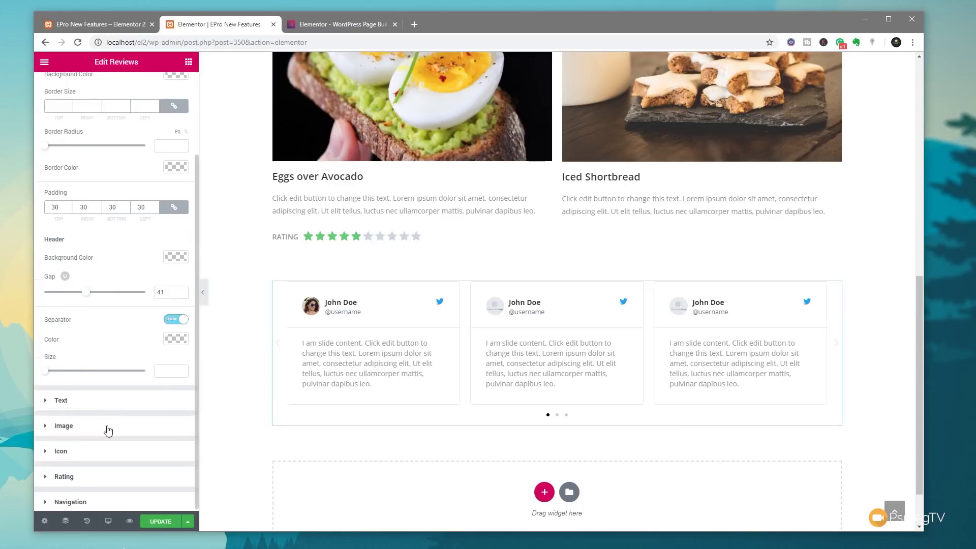
pyautogui.click(61, 401)
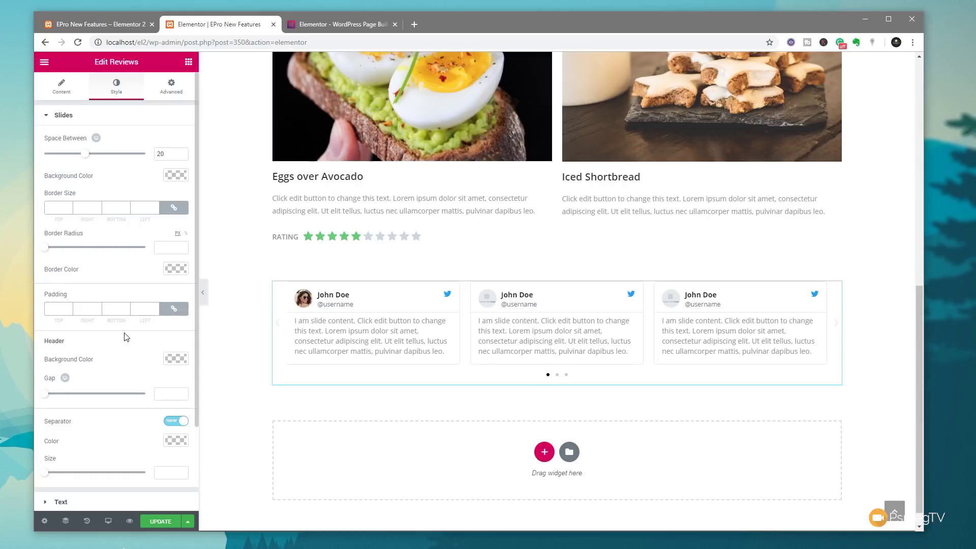
# Set the review slides' header background color to rgba(160,206,97,0.32)
pyautogui.scroll(-3, 126, 337)
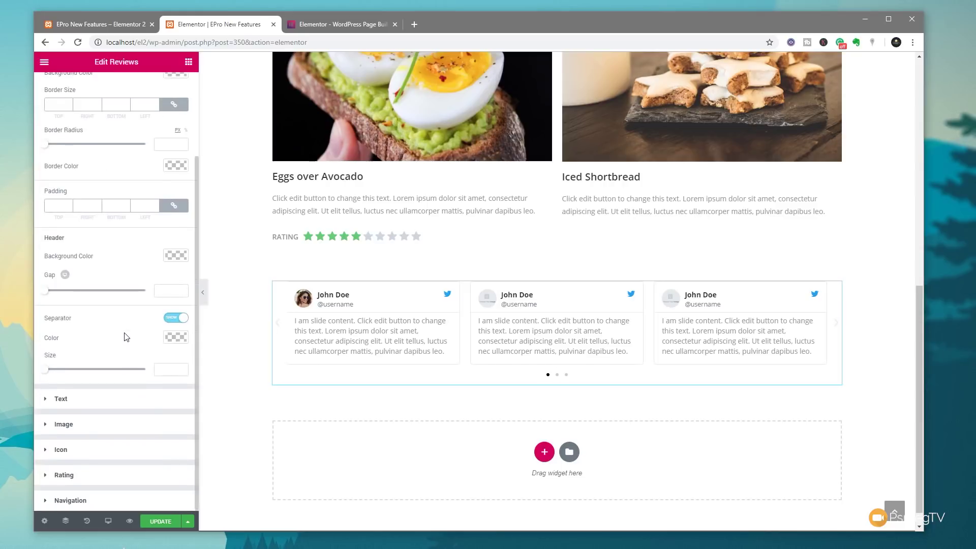
pyautogui.scroll(3, 126, 336)
pyautogui.click(176, 357)
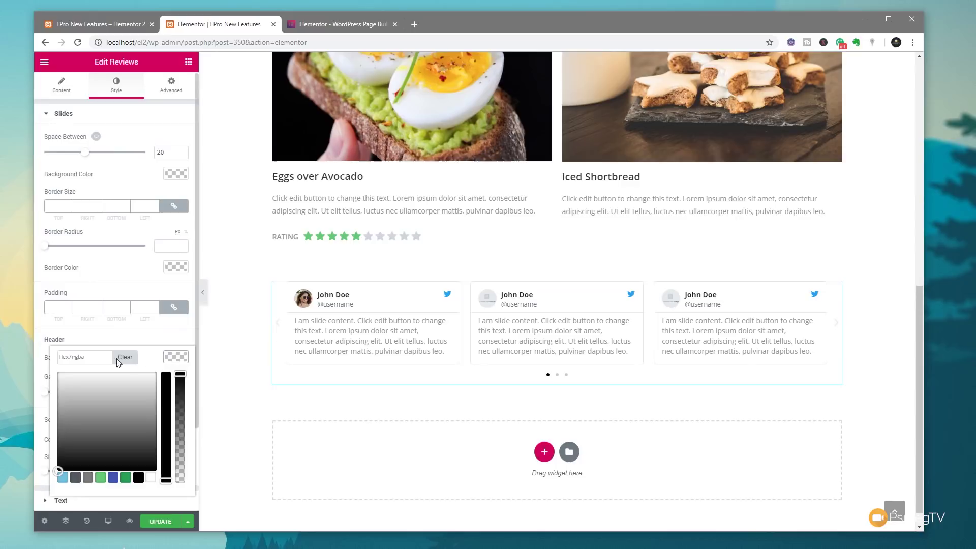
pyautogui.click(91, 357)
pyautogui.hotkey('ctrl', 'v')
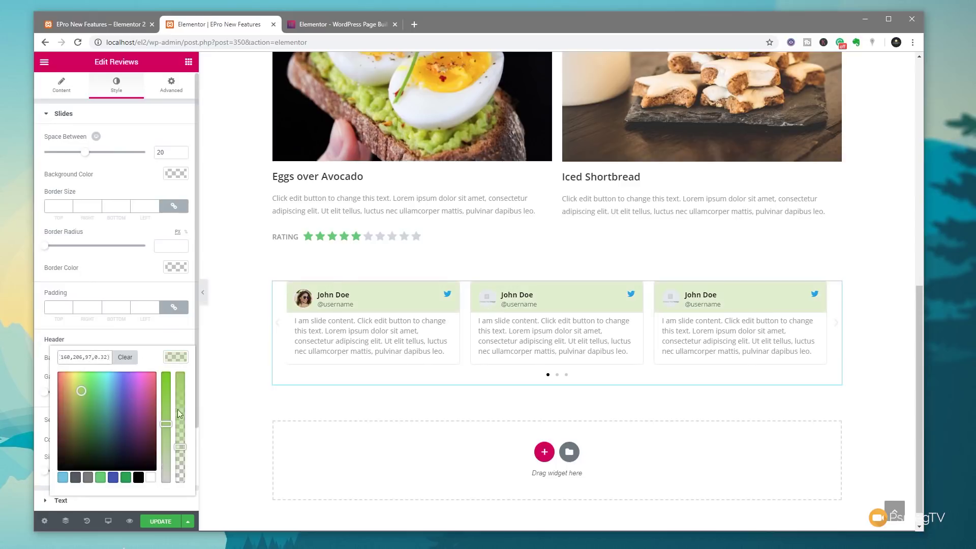
pyautogui.click(176, 359)
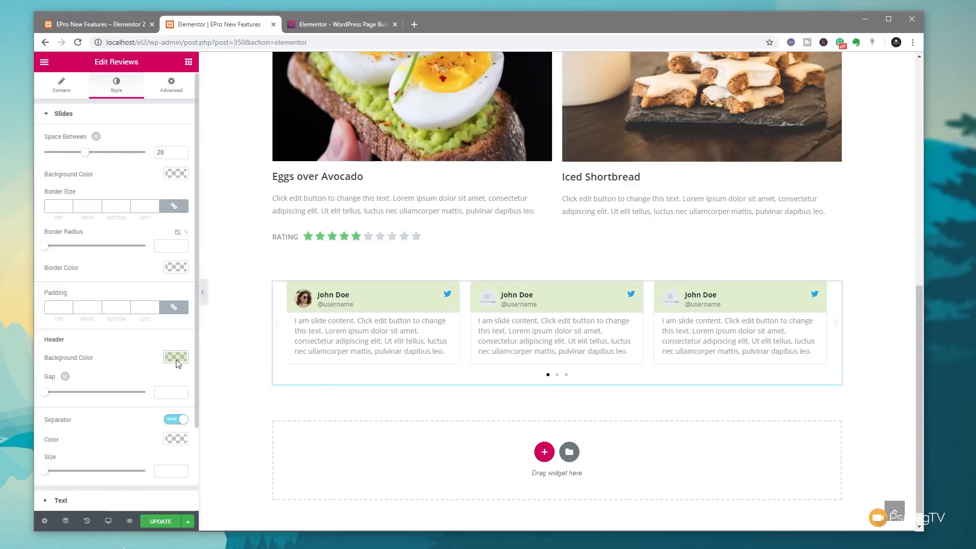
# Set the header separator color to rgba(160,206,97,0.32) and raise its opacity
pyautogui.scroll(-1, 127, 450)
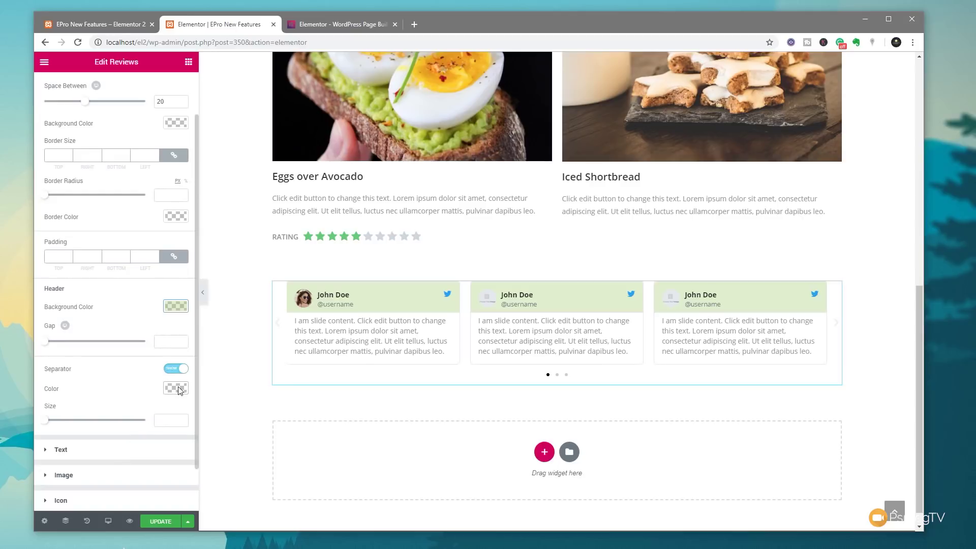
pyautogui.click(176, 389)
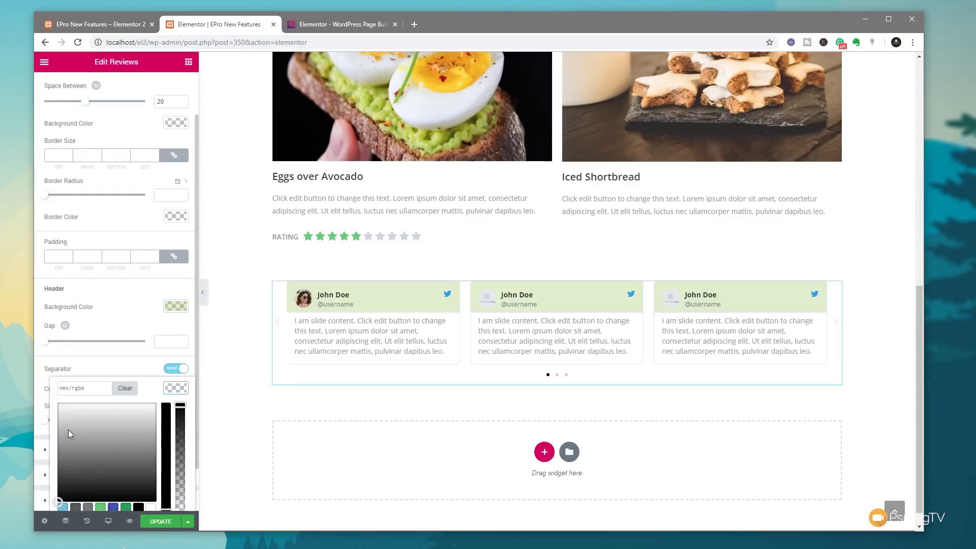
pyautogui.click(85, 389)
pyautogui.write('rgba(160,206,97,0.32)')
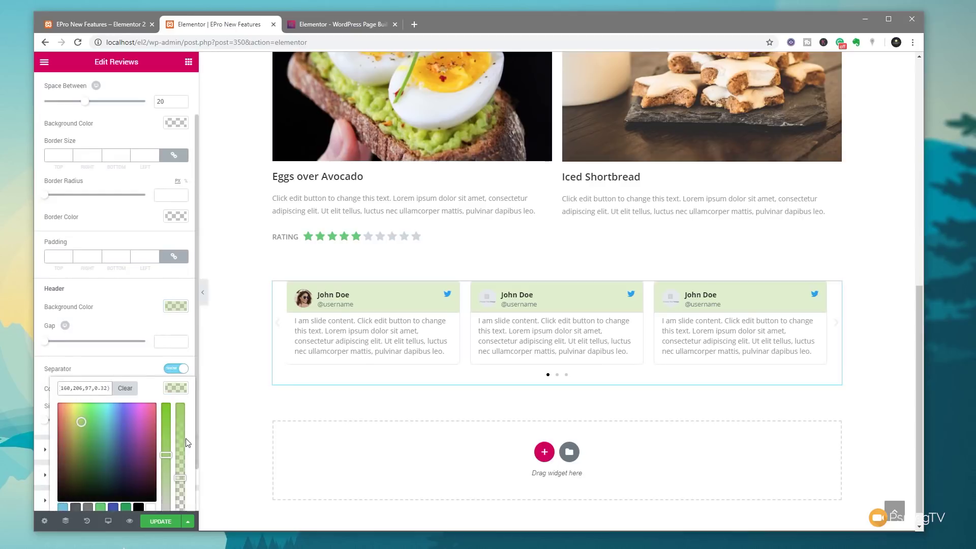
pyautogui.moveTo(180, 475); pyautogui.dragTo(181, 436)
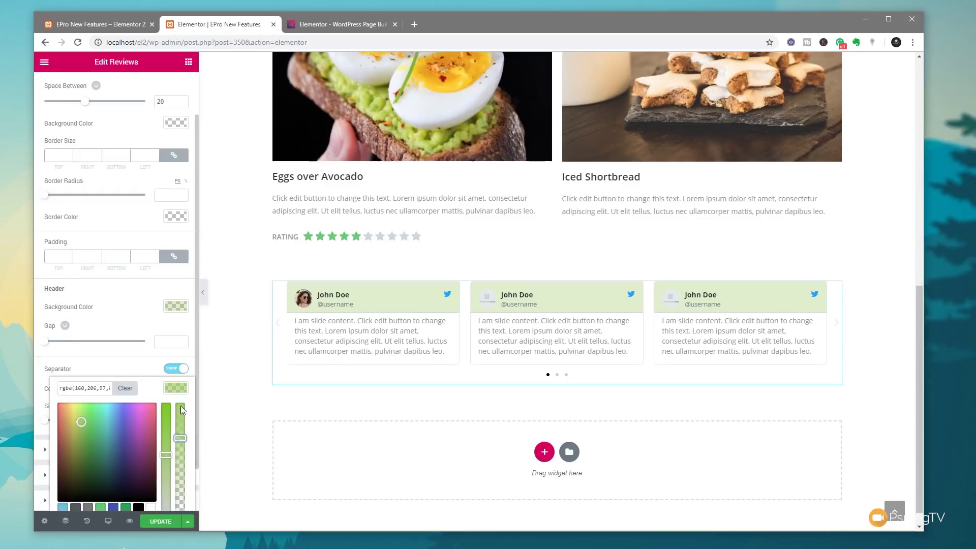
pyautogui.click(180, 392)
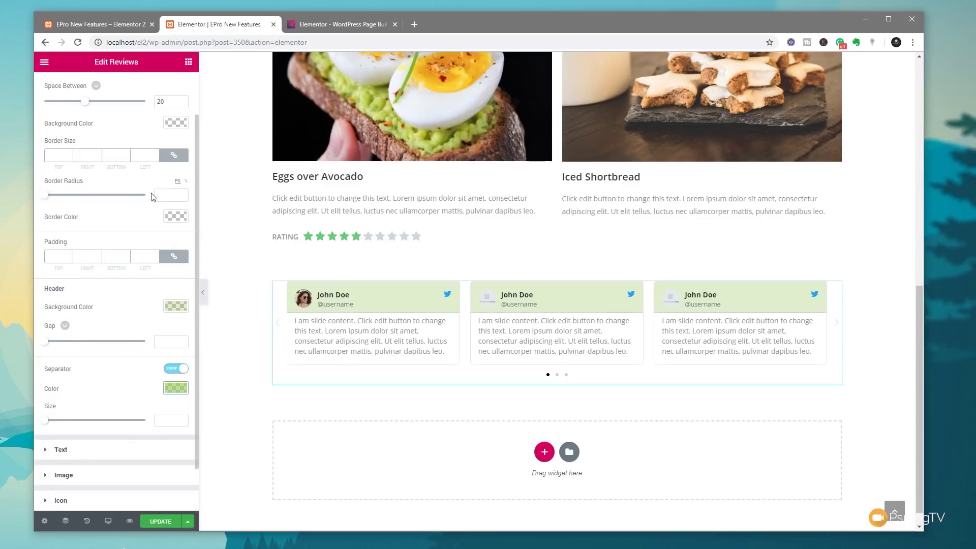
# Set the background color of the review slides themselves to rgba(160,206,97,0.32)
pyautogui.scroll(1, 151, 219)
pyautogui.click(186, 176)
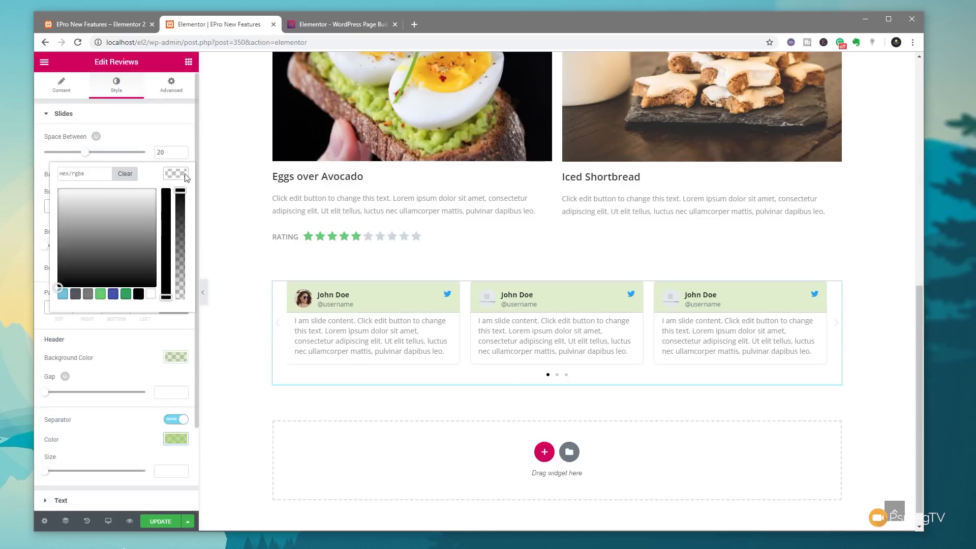
pyautogui.click(105, 174)
pyautogui.write('rgba(160,206,97,0.32)')
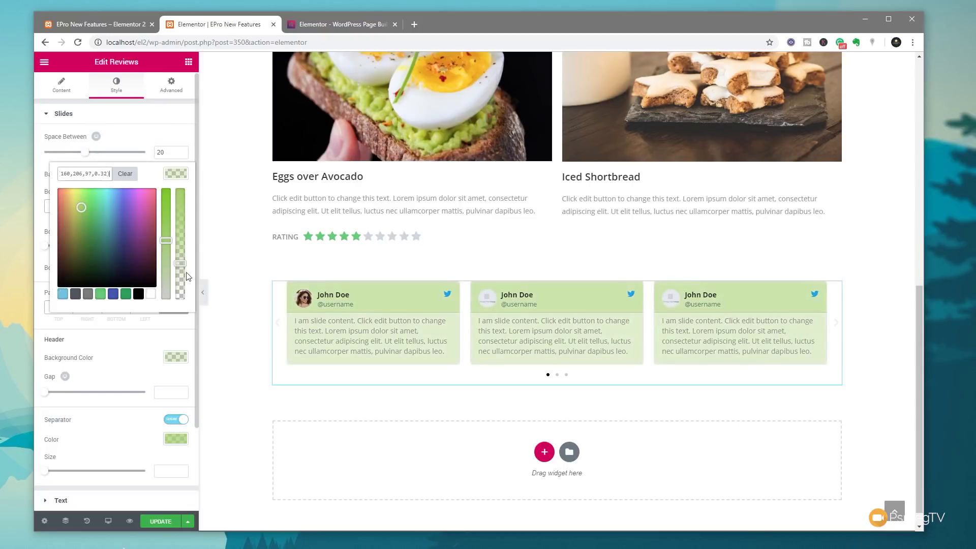
pyautogui.click(178, 181)
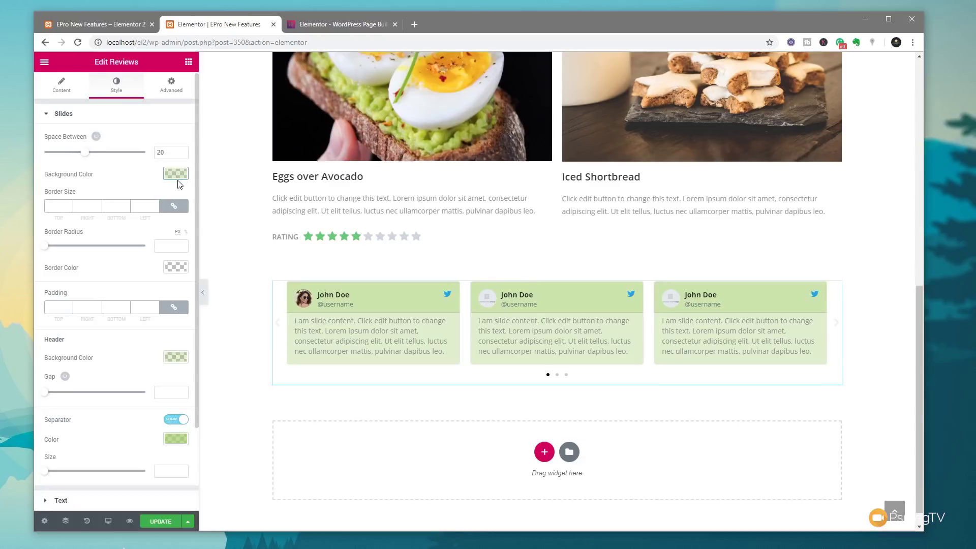
# Give the review slides the same copied green as border color and raise its opacity
pyautogui.click(173, 269)
pyautogui.click(87, 269)
pyautogui.hotkey('ctrl', 'v')
pyautogui.click(179, 267)
pyautogui.click(175, 267)
pyautogui.moveTo(184, 347); pyautogui.dragTo(180, 317)
pyautogui.click(176, 269)
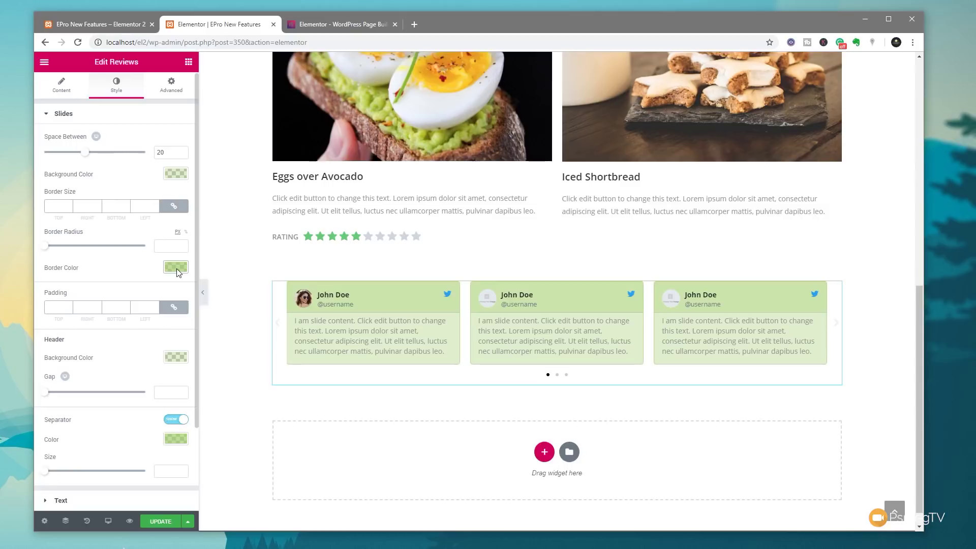
# Set the line height of the review text's typography to 1.8 em
pyautogui.scroll(-1, 127, 343)
pyautogui.scroll(-1, 126, 351)
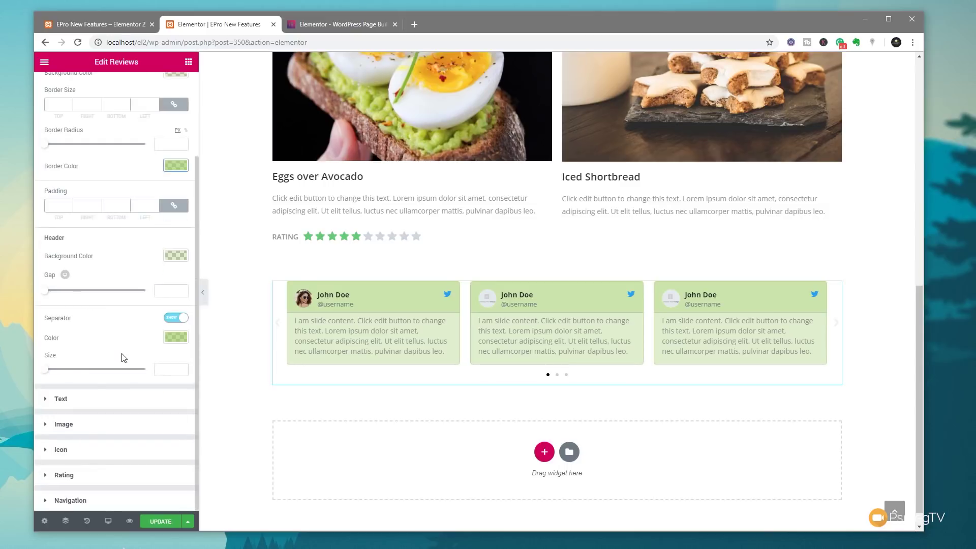
pyautogui.click(70, 401)
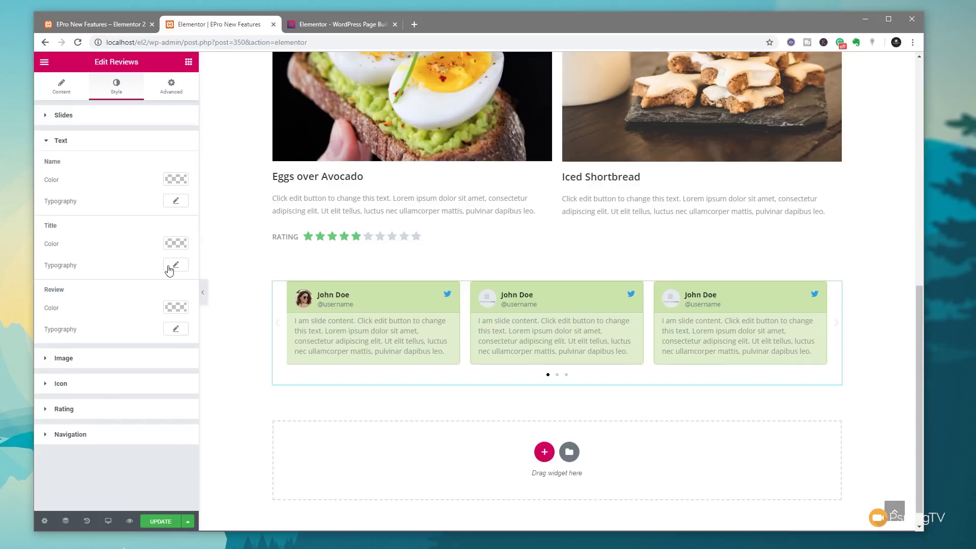
pyautogui.click(176, 330)
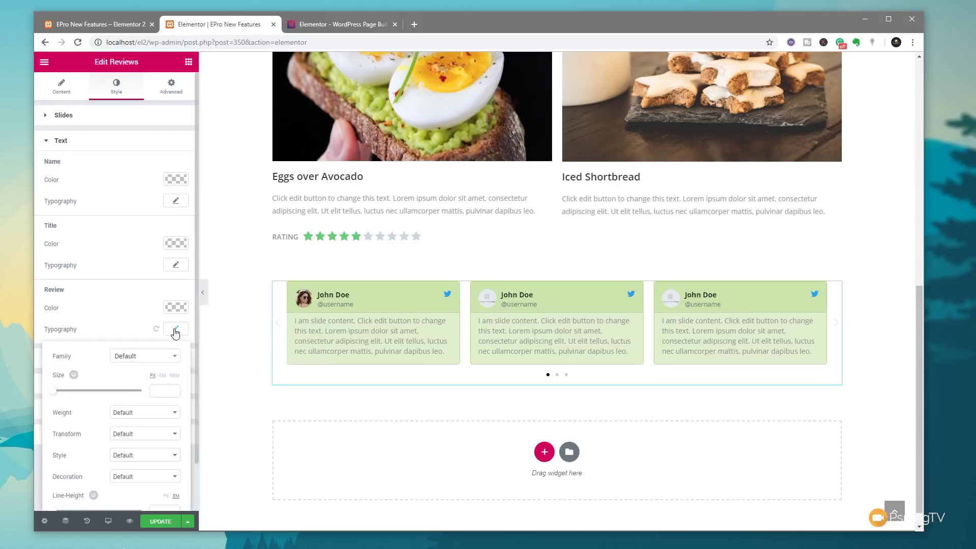
pyautogui.scroll(-1, 168, 350)
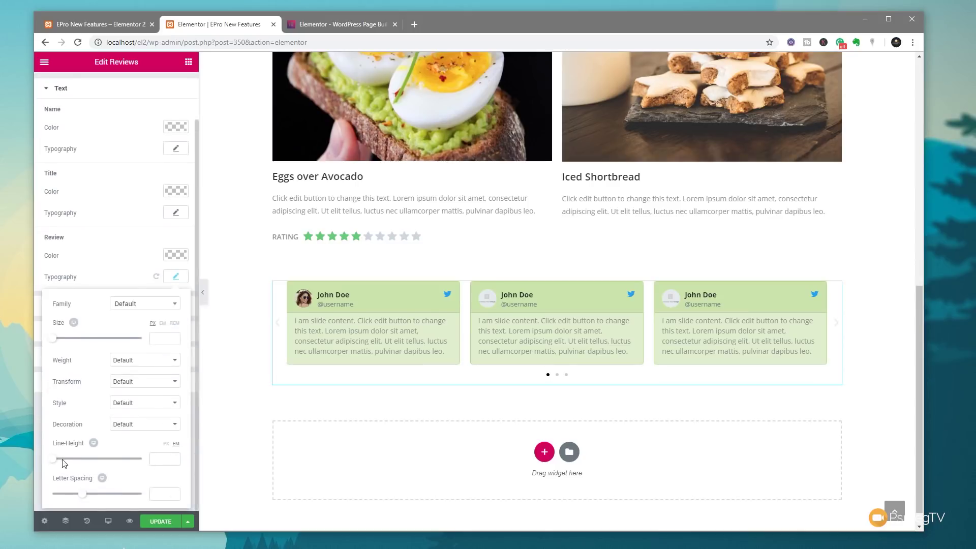
pyautogui.moveTo(53, 459); pyautogui.dragTo(71, 464)
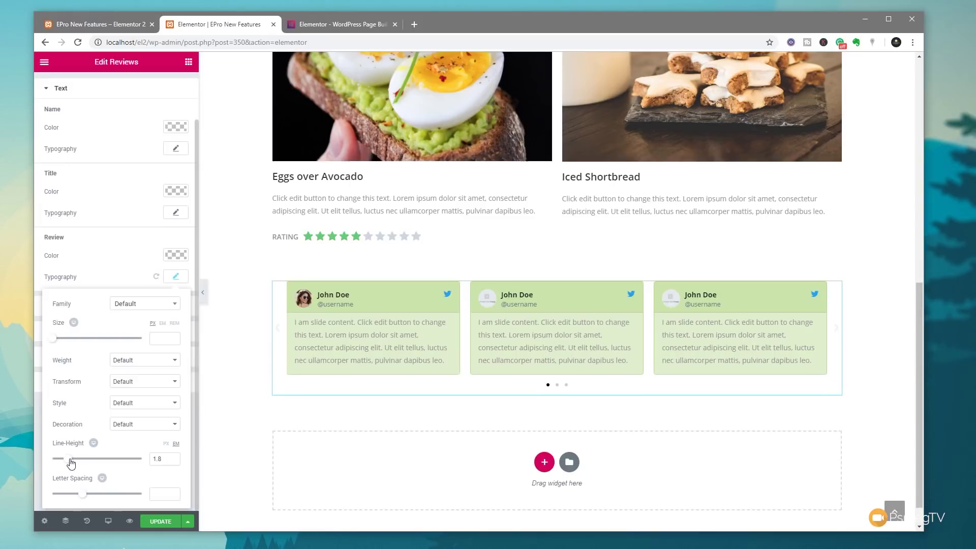
pyautogui.click(124, 280)
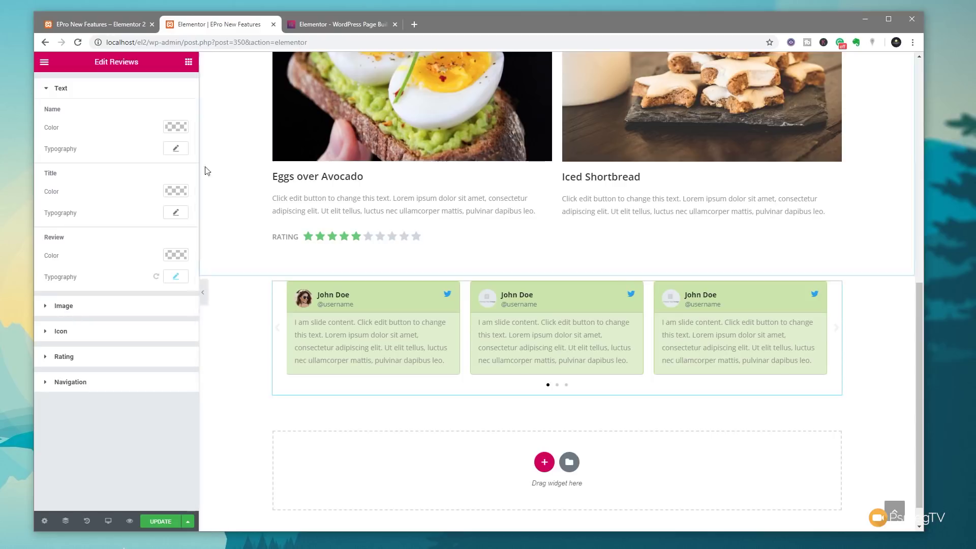
pyautogui.scroll(2, 120, 218)
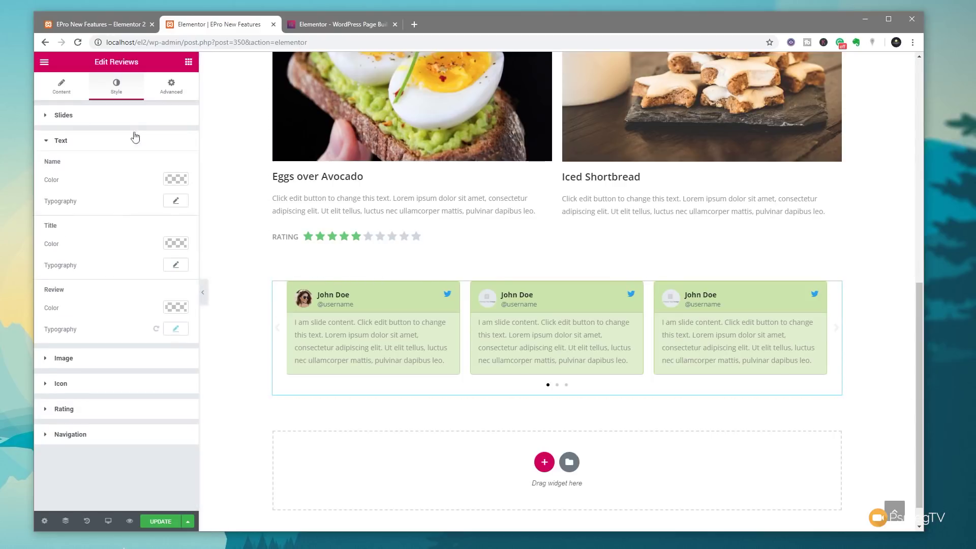
pyautogui.click(170, 84)
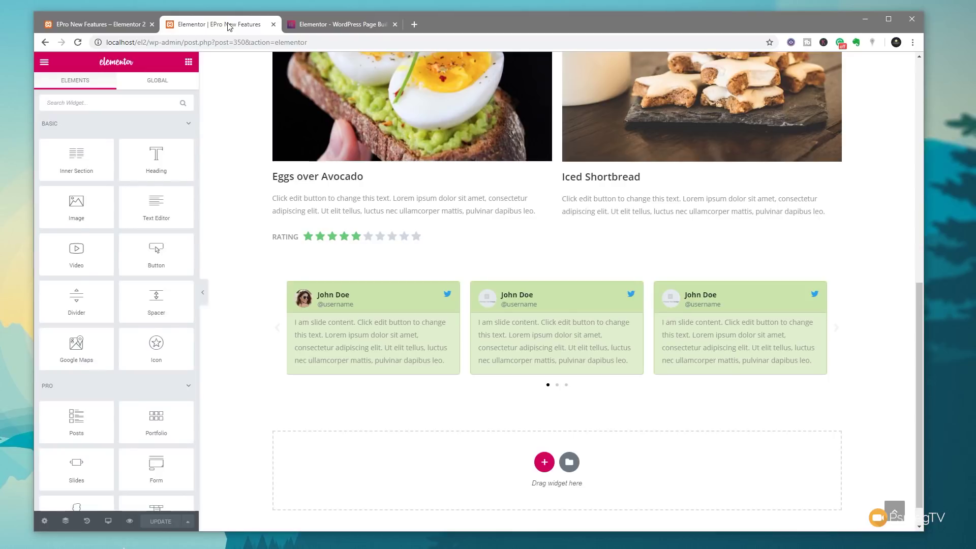
# Find the Sitemap widget with the search term "site" and add it to the empty section below the reviews carousel
pyautogui.write('site')
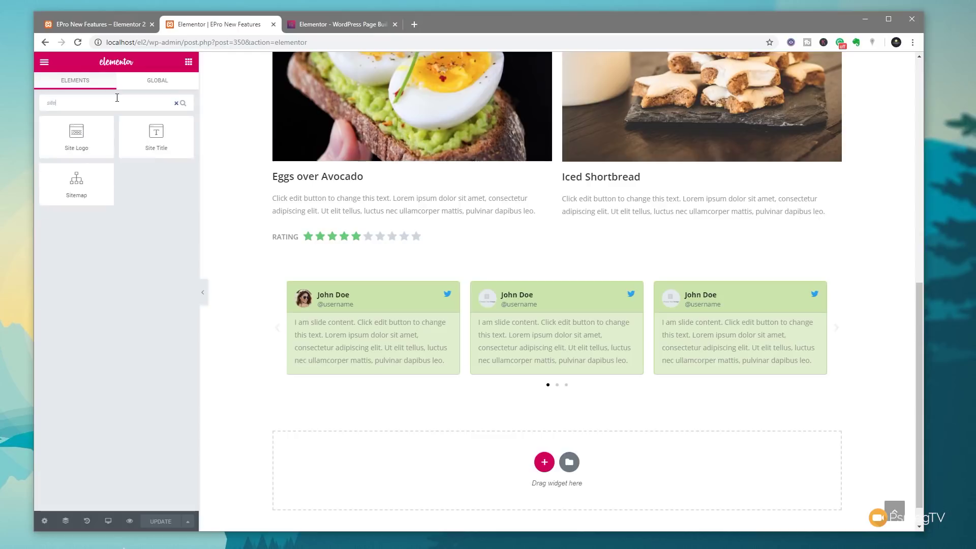
pyautogui.moveTo(85, 188); pyautogui.dragTo(384, 470)
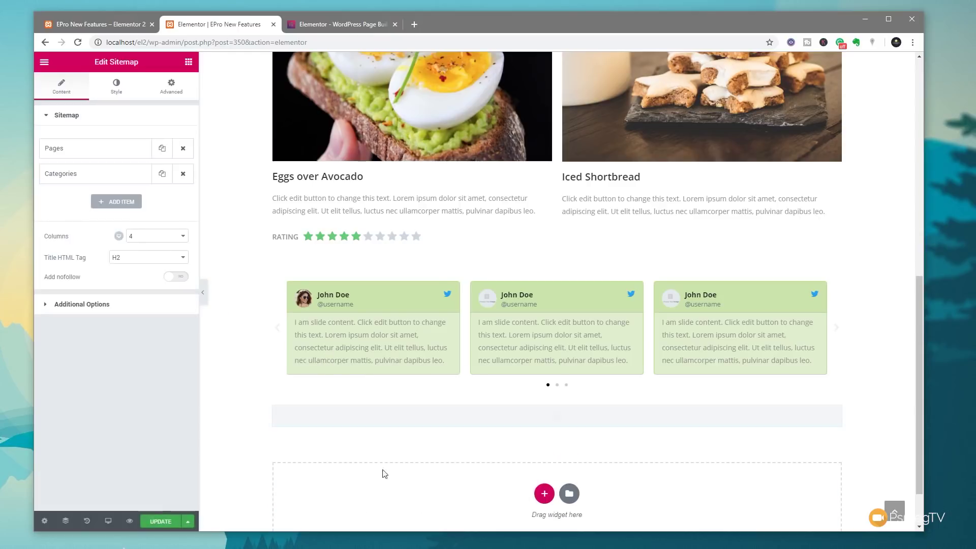
pyautogui.scroll(-2, 239, 432)
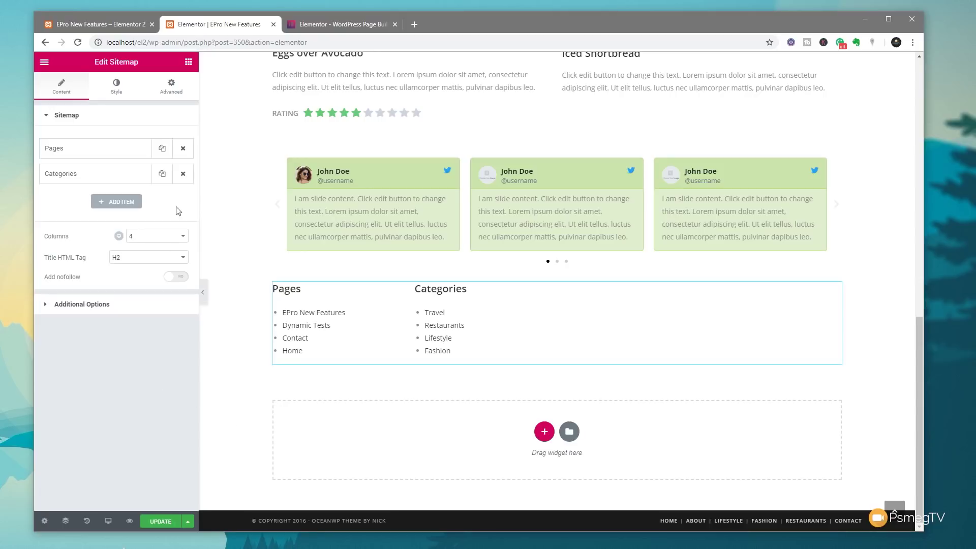
# Review the type and source choices of the sitemap's Pages item, keeping Post Type and Pages
pyautogui.click(91, 148)
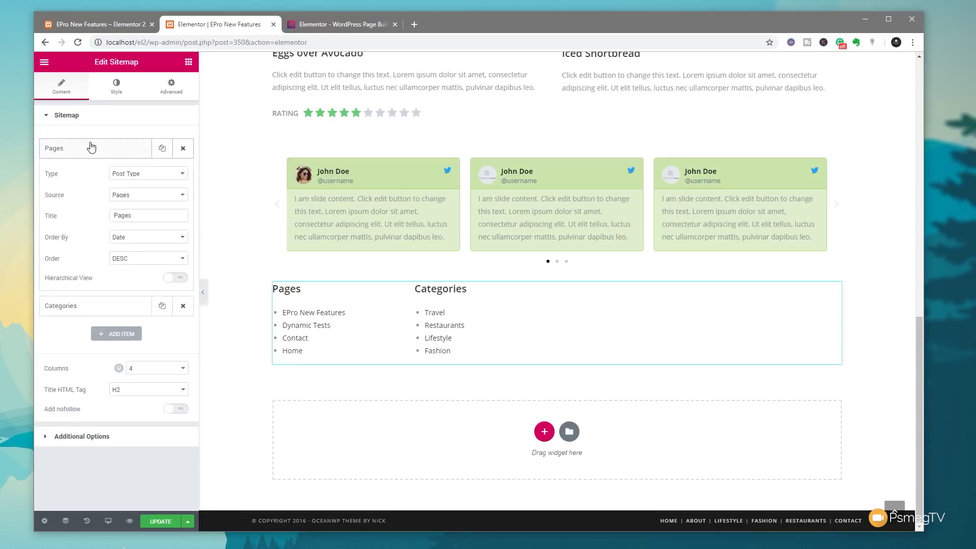
pyautogui.click(144, 175)
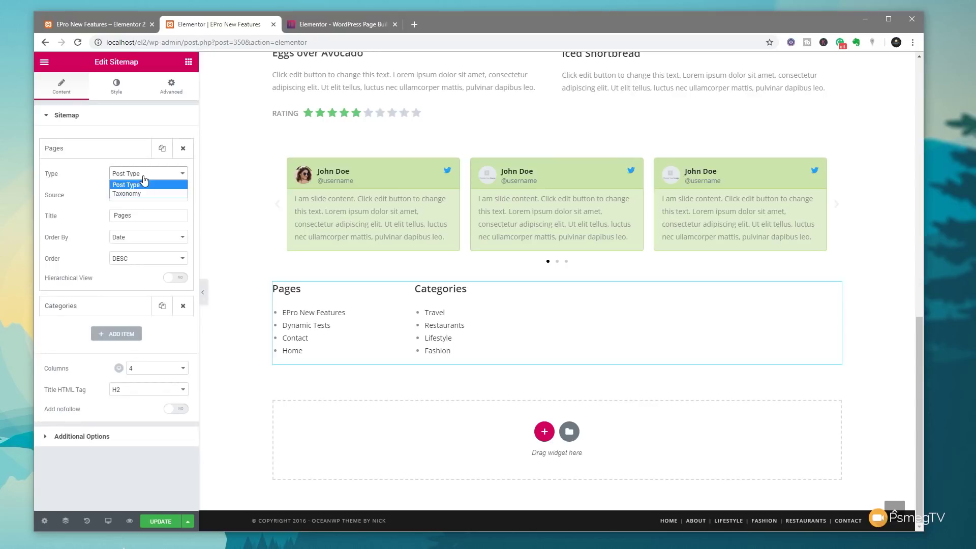
pyautogui.click(144, 178)
pyautogui.click(145, 196)
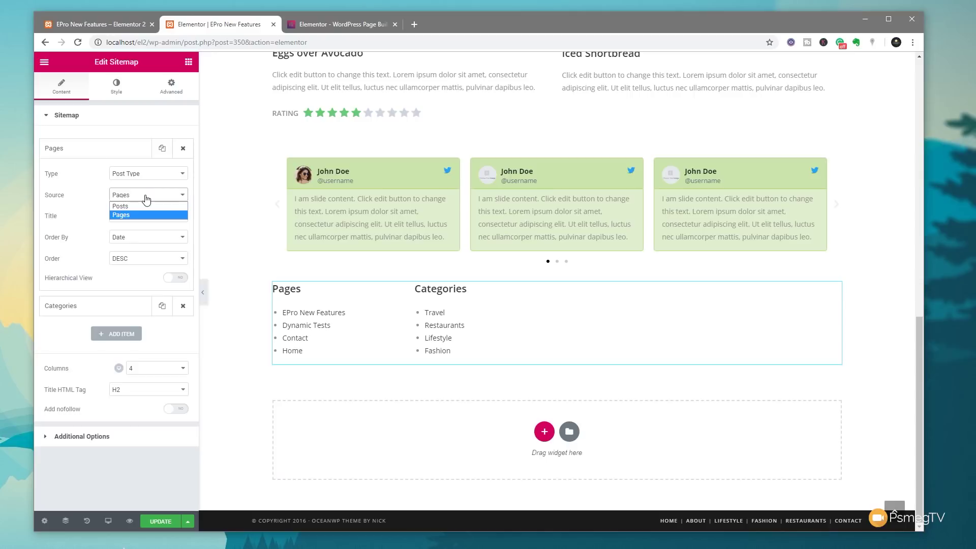
pyautogui.click(146, 198)
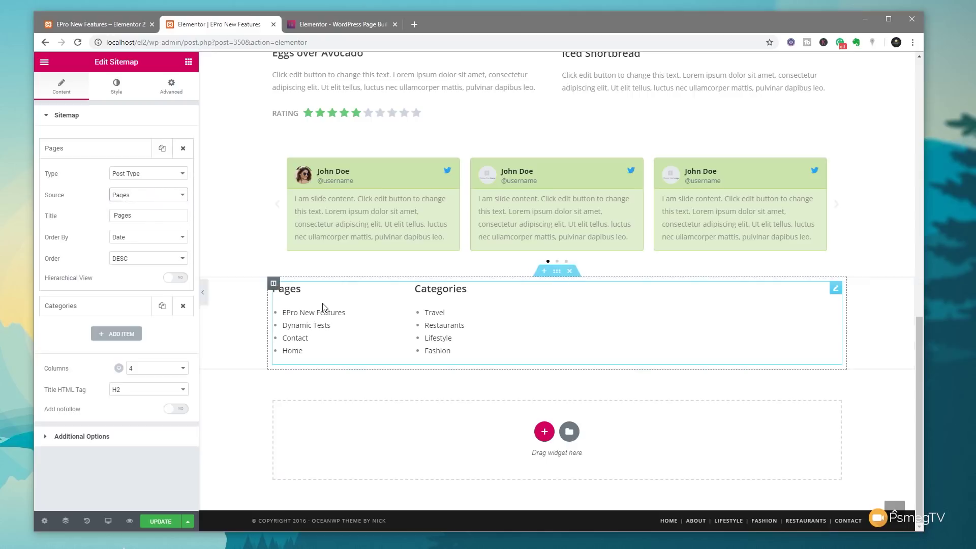
# Add a third sitemap item of type Taxonomy and review its source choices, keeping Categories (category)
pyautogui.click(129, 336)
pyautogui.click(149, 224)
pyautogui.click(146, 244)
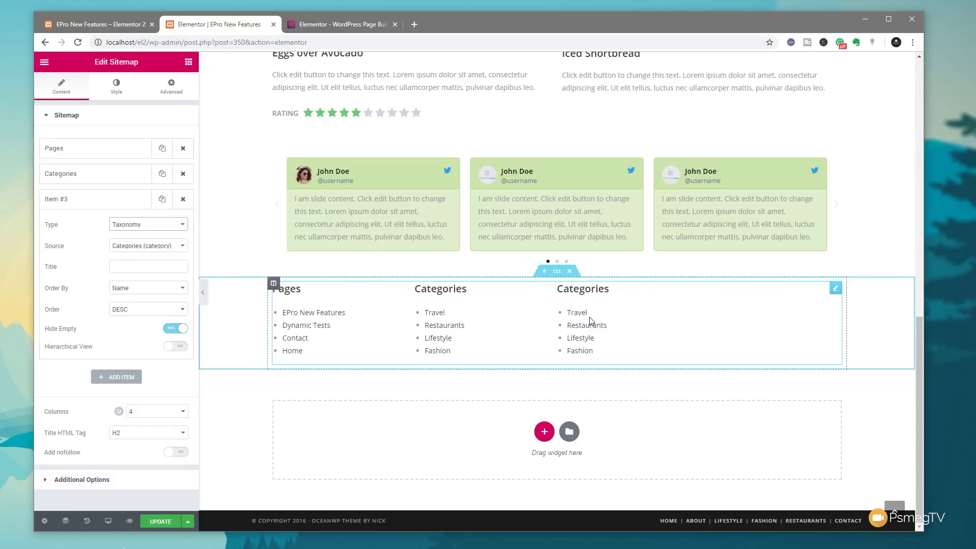
pyautogui.click(152, 246)
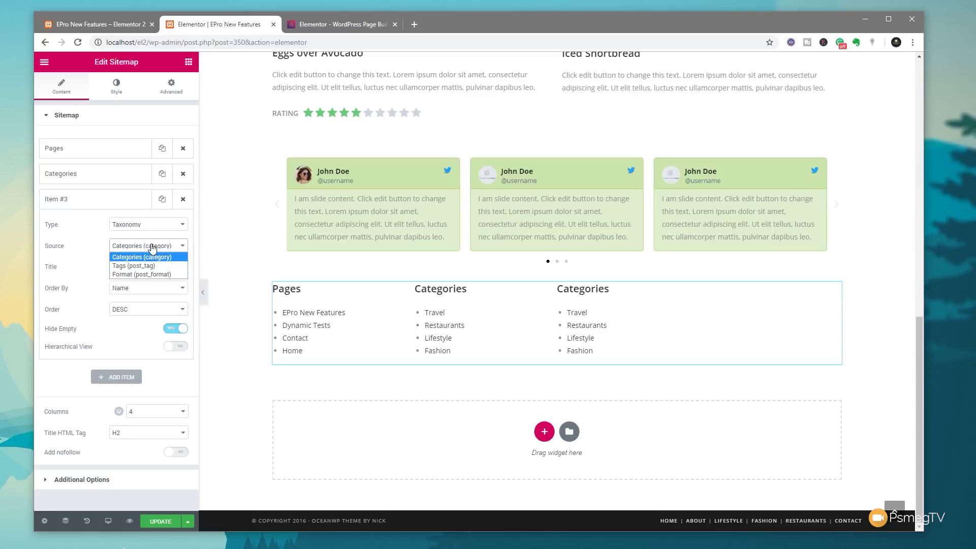
pyautogui.click(152, 248)
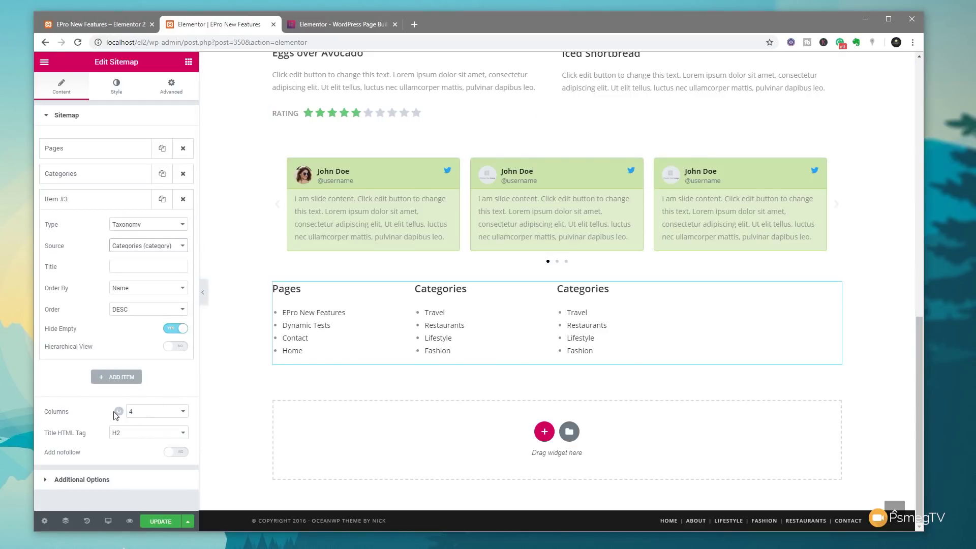
# Set the sitemap to 3 columns and check the title HTML tag choices, keeping H2
pyautogui.click(146, 412)
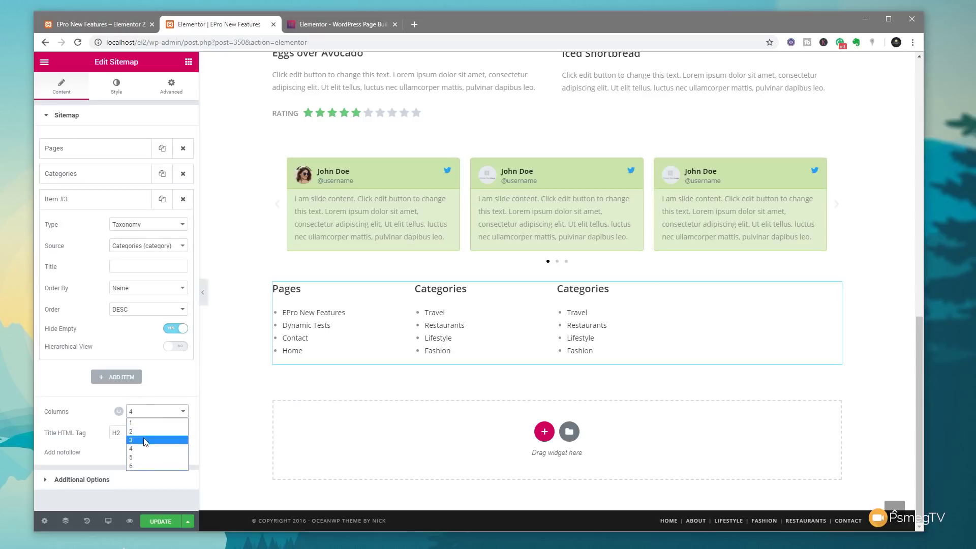
pyautogui.click(146, 441)
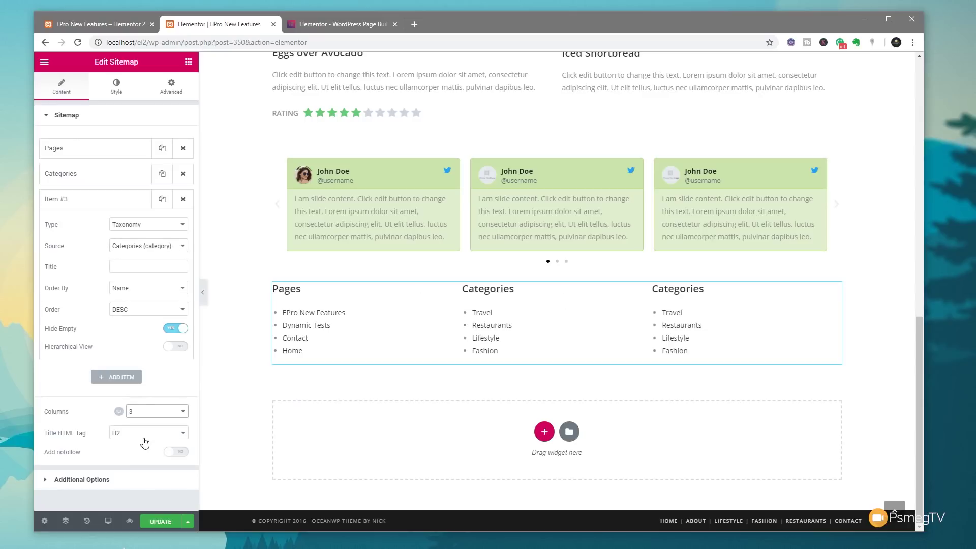
pyautogui.click(145, 434)
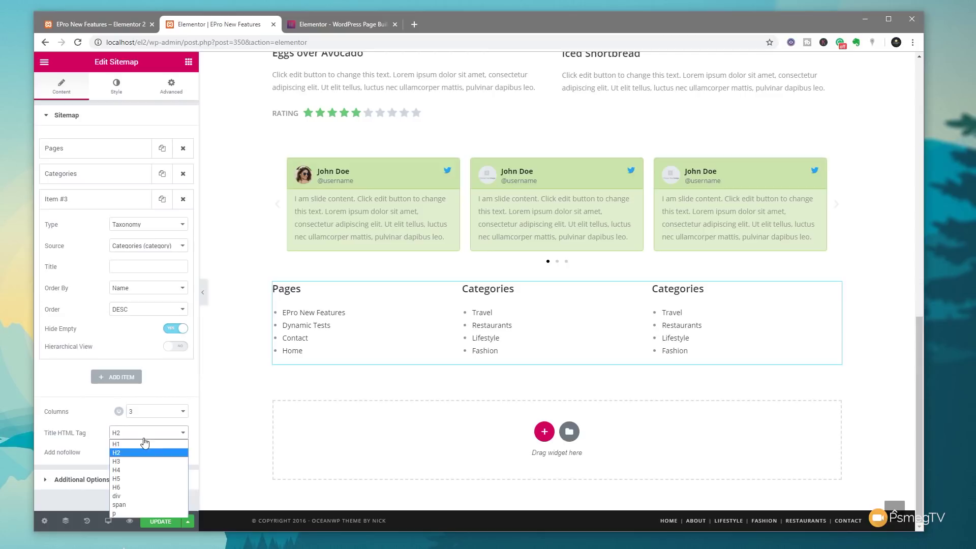
pyautogui.click(84, 434)
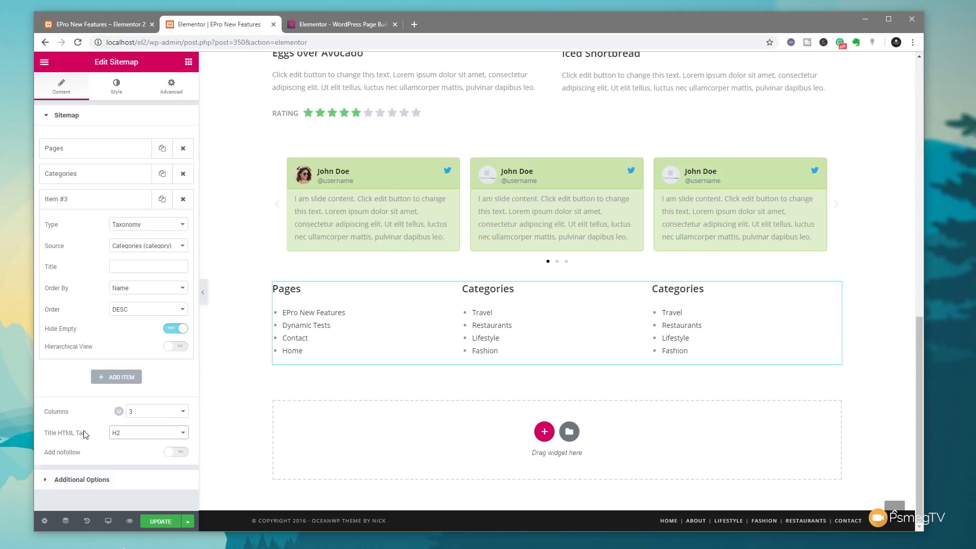
# Check the sitemap's nofollow setting and review its additional options for exclusions, duplicates and protected posts
pyautogui.click(184, 458)
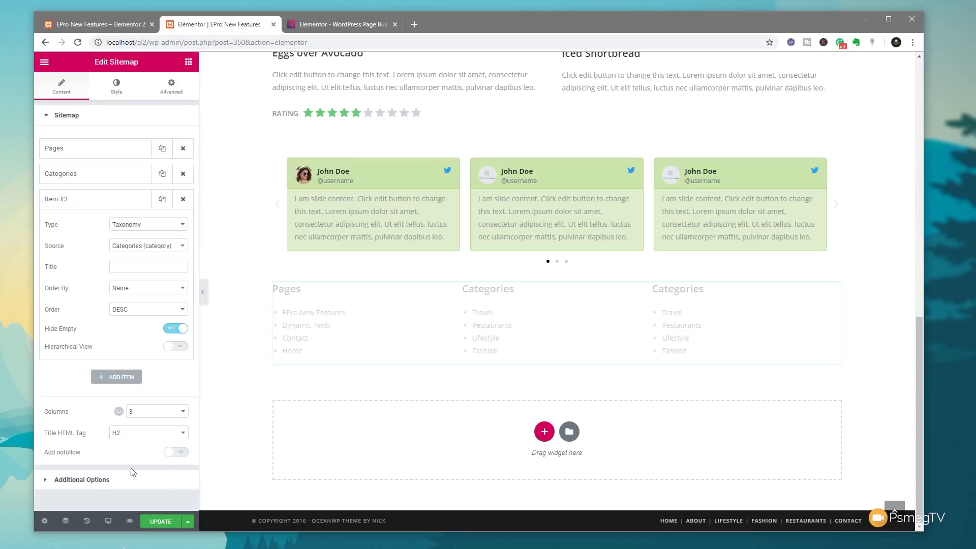
pyautogui.click(86, 479)
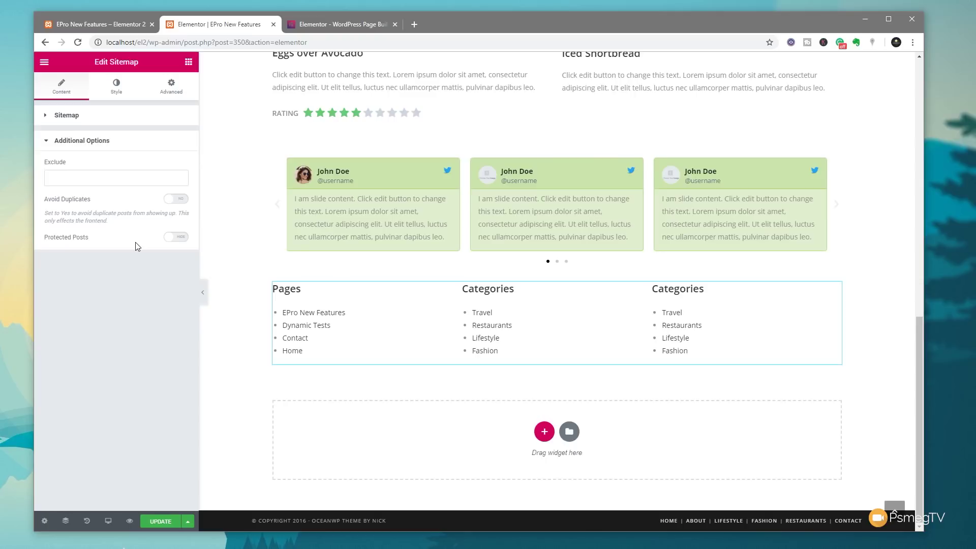
# Try the Square, Circle and None bullet styles on the sitemap lists, return to Disc, and save the page
pyautogui.click(118, 85)
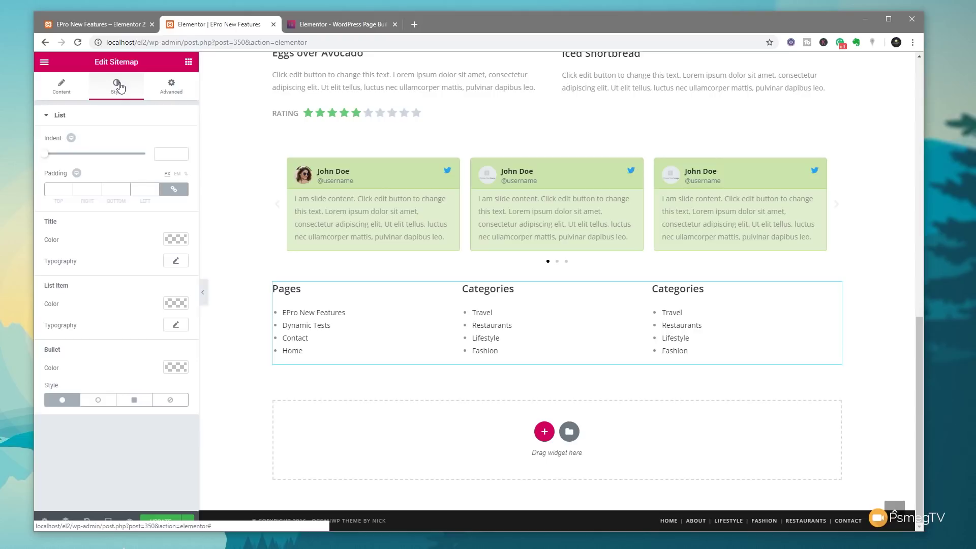
pyautogui.click(132, 401)
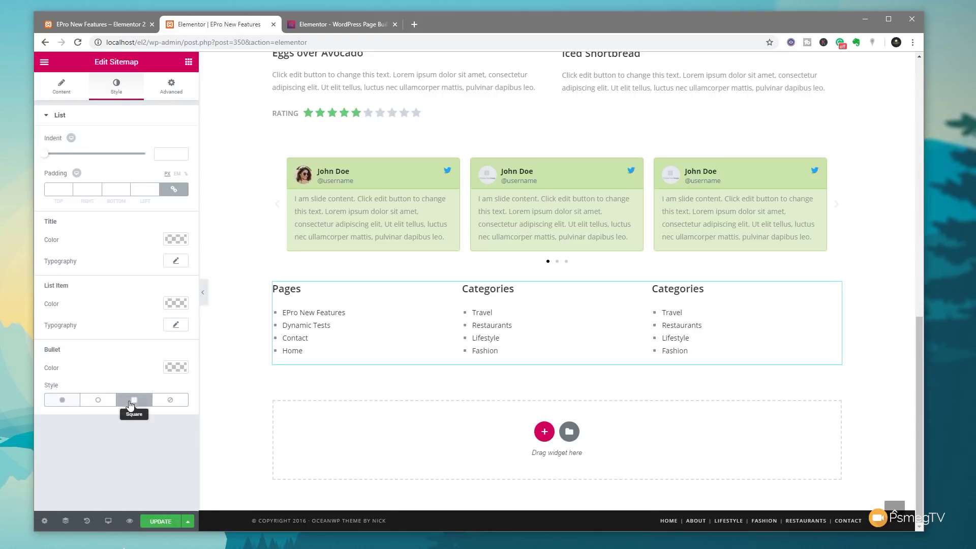
pyautogui.click(98, 400)
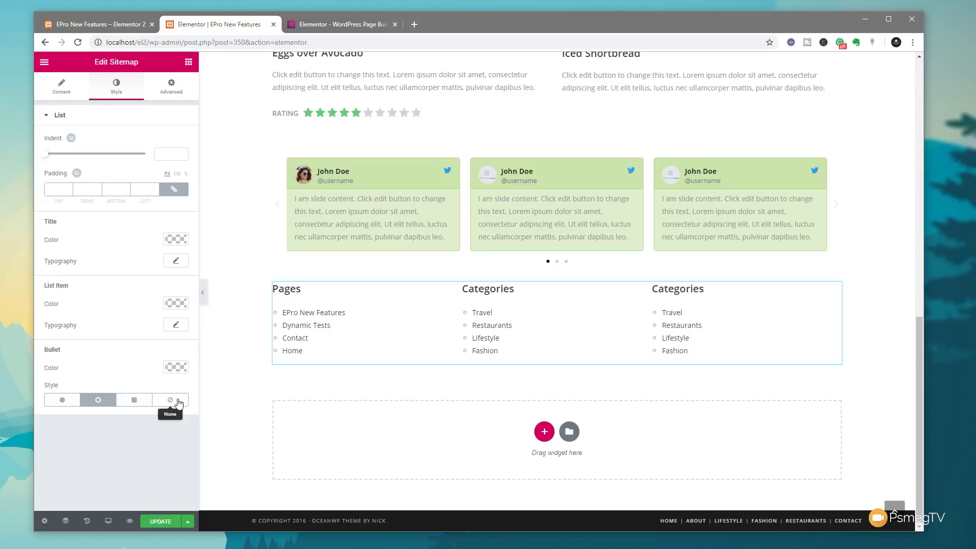
pyautogui.click(178, 402)
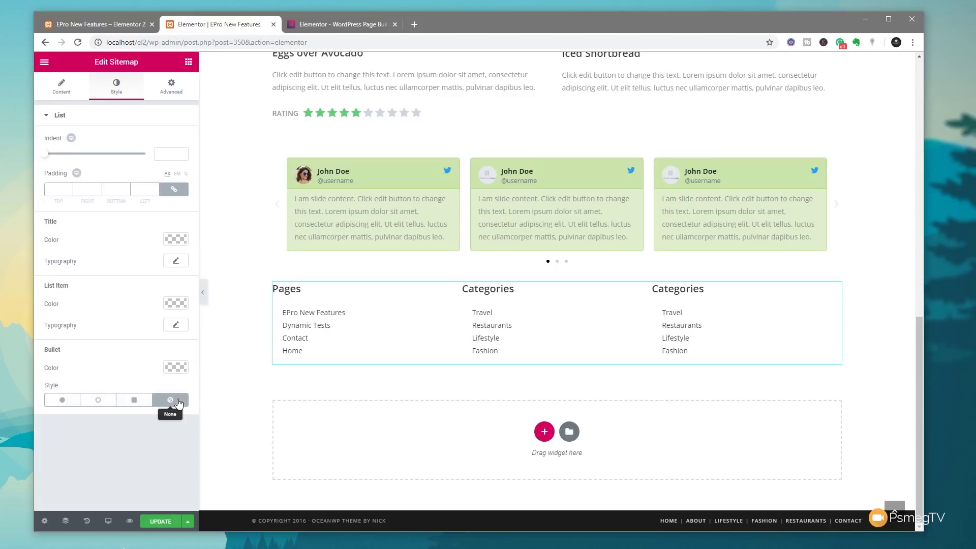
pyautogui.click(63, 400)
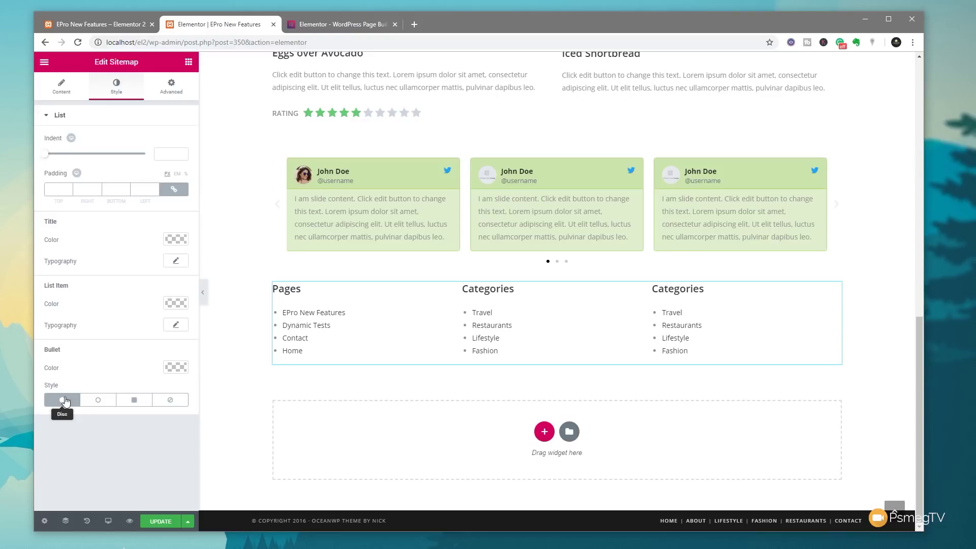
pyautogui.hotkey('ctrl', 's')
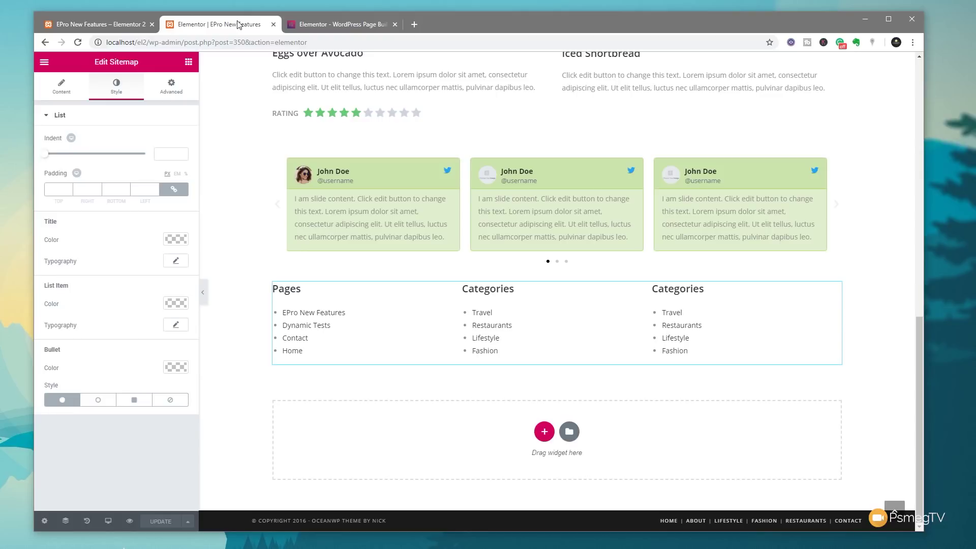